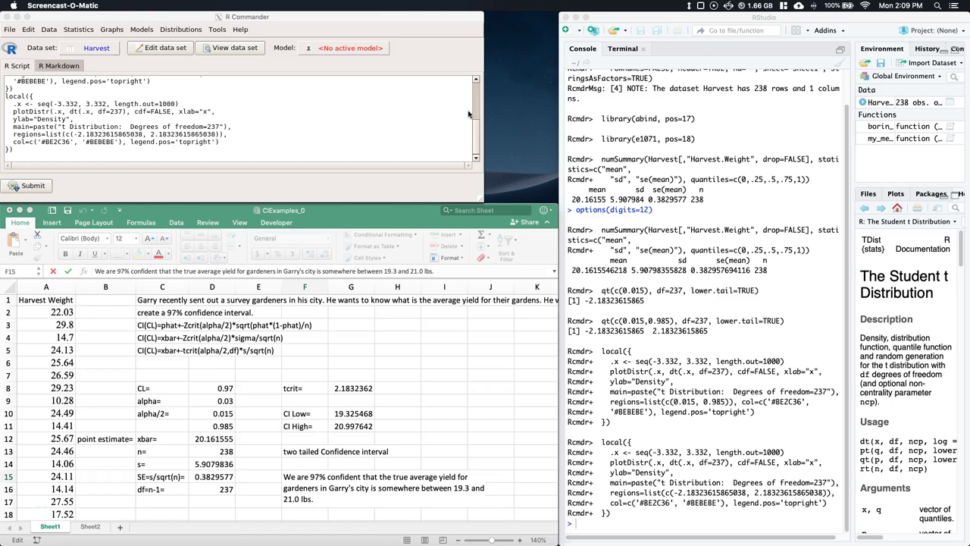
Redraw the t density plot for 237 df, shading quantiles 0.015 to 0.985 (±2.18).
left_click(216, 92)
left_click(173, 29)
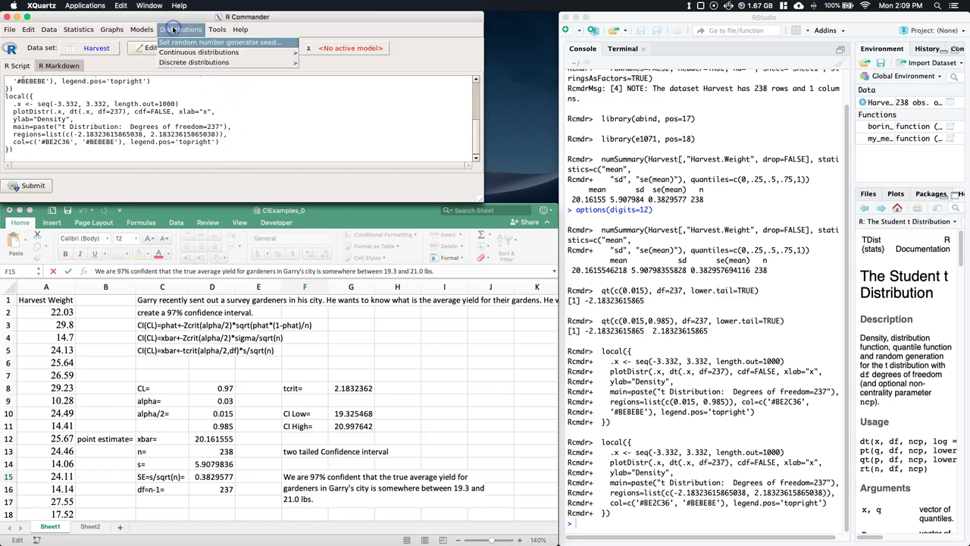
mouse_move(189, 52)
mouse_move(322, 64)
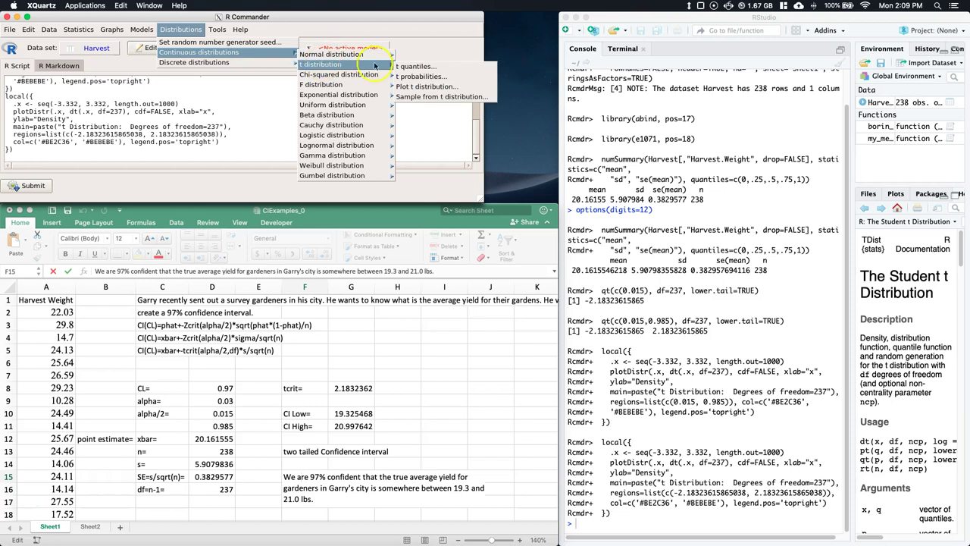
left_click(430, 88)
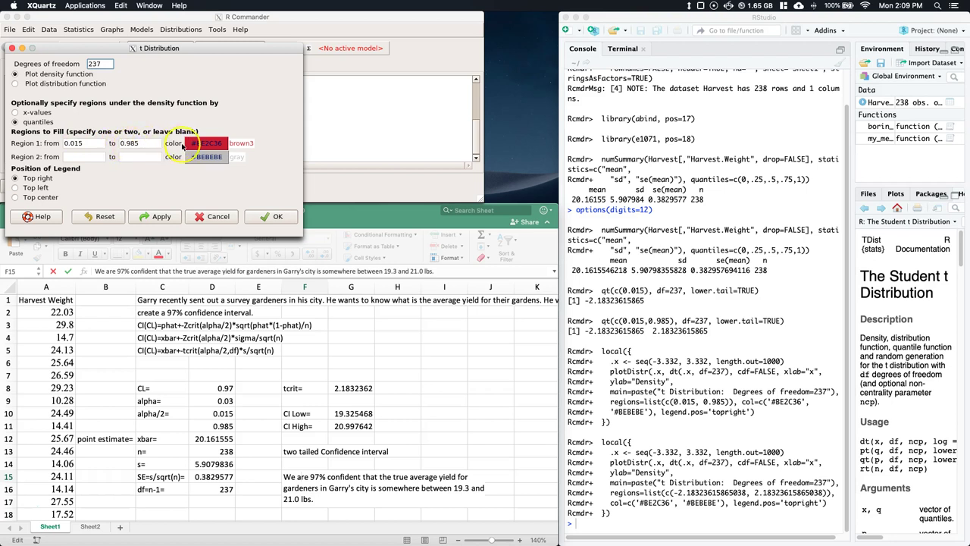
left_click(262, 219)
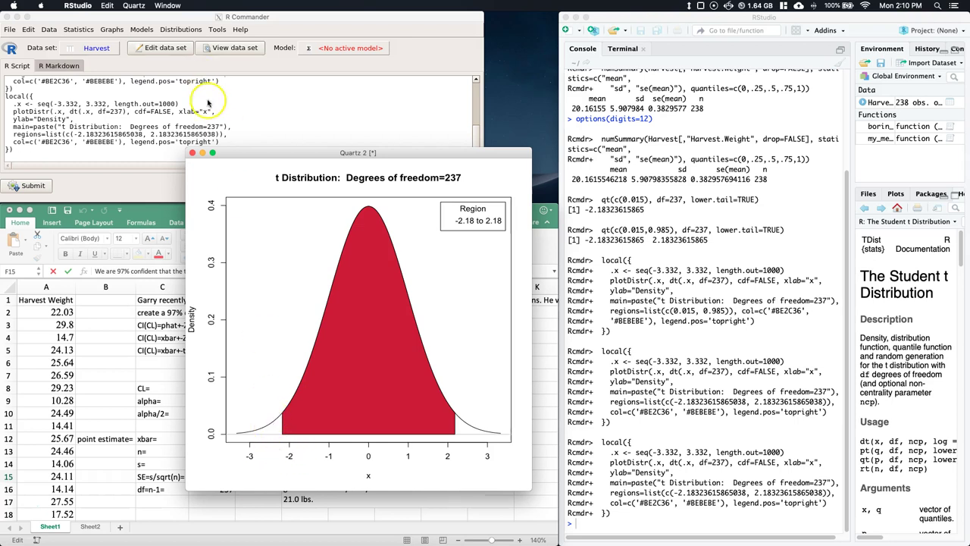
Move the t plot window beside the Excel sheet, then return to R Commander's Distributions menu.
left_click_drag(228, 152, 566, 35)
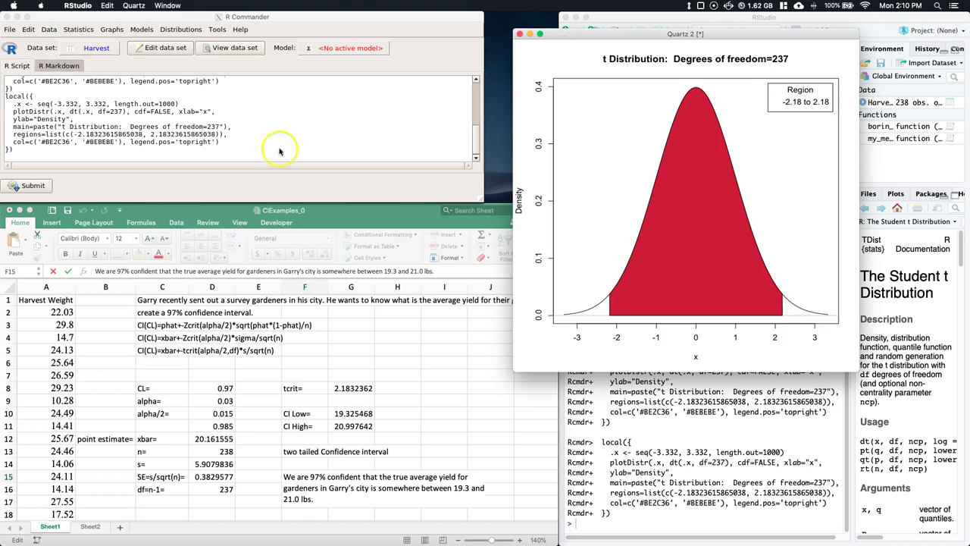
left_click(367, 354)
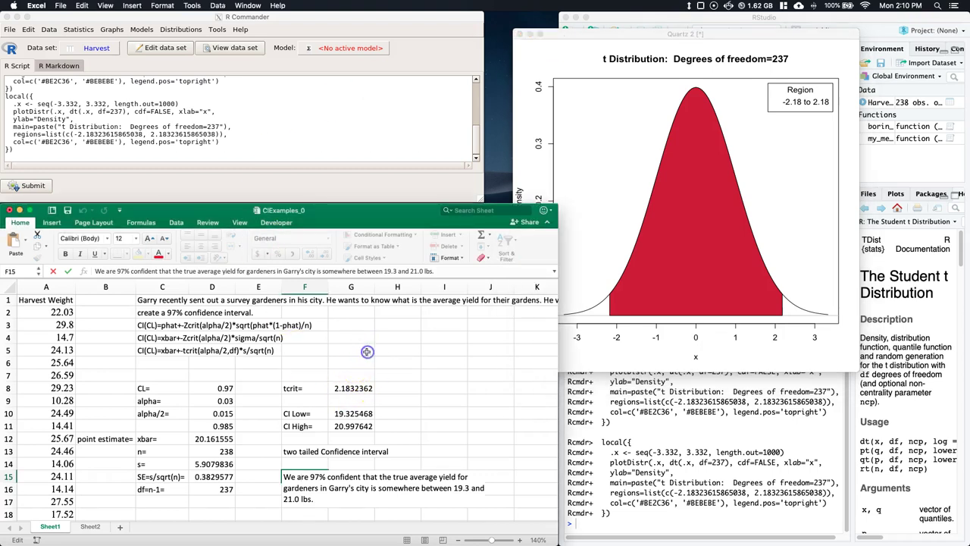
left_click(597, 171)
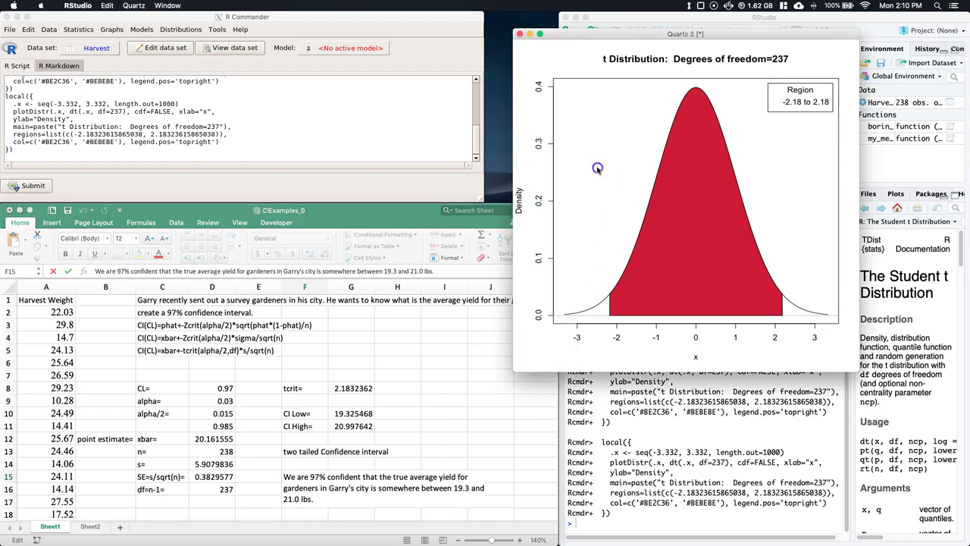
left_click(296, 144)
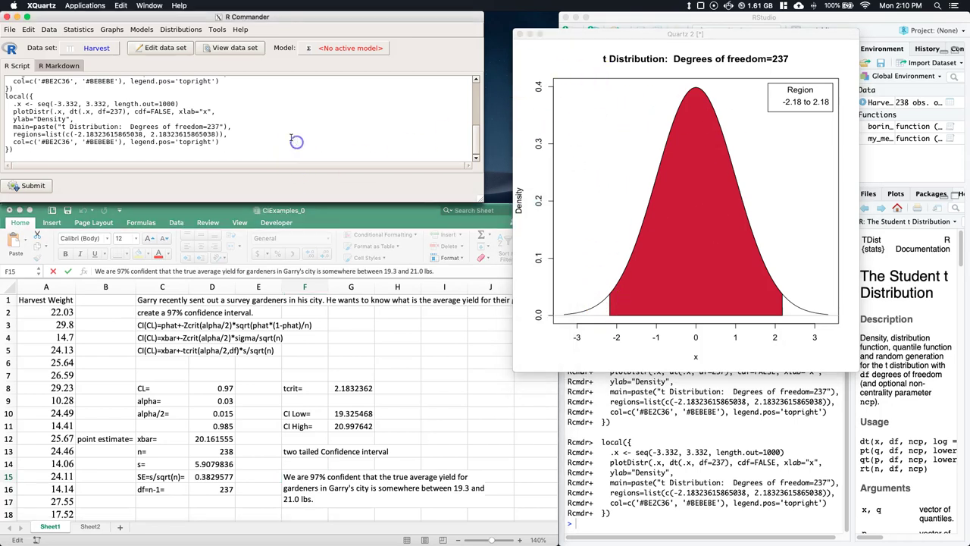
left_click(179, 30)
Try shading the t plot with a 3.3 quantile, which R rejects with a quantile error.
mouse_move(199, 52)
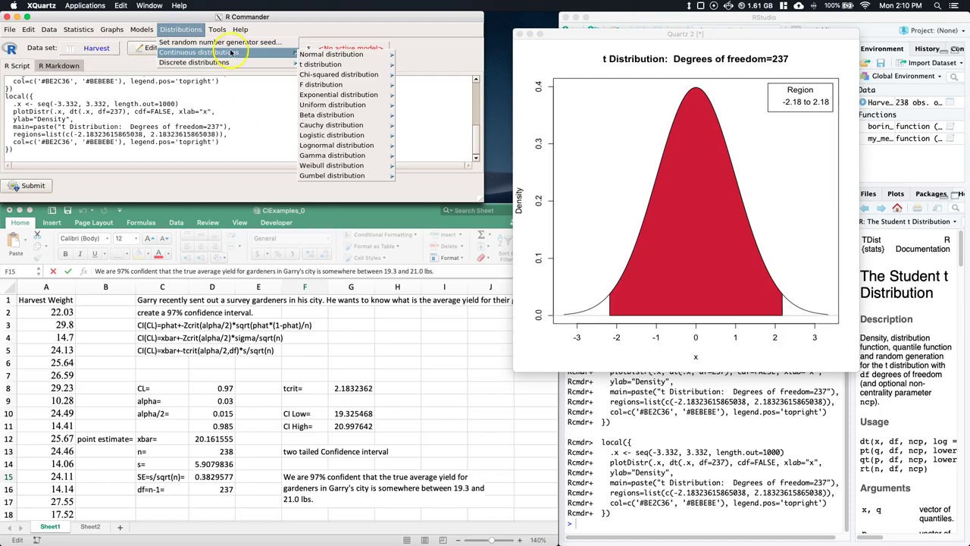
mouse_move(322, 64)
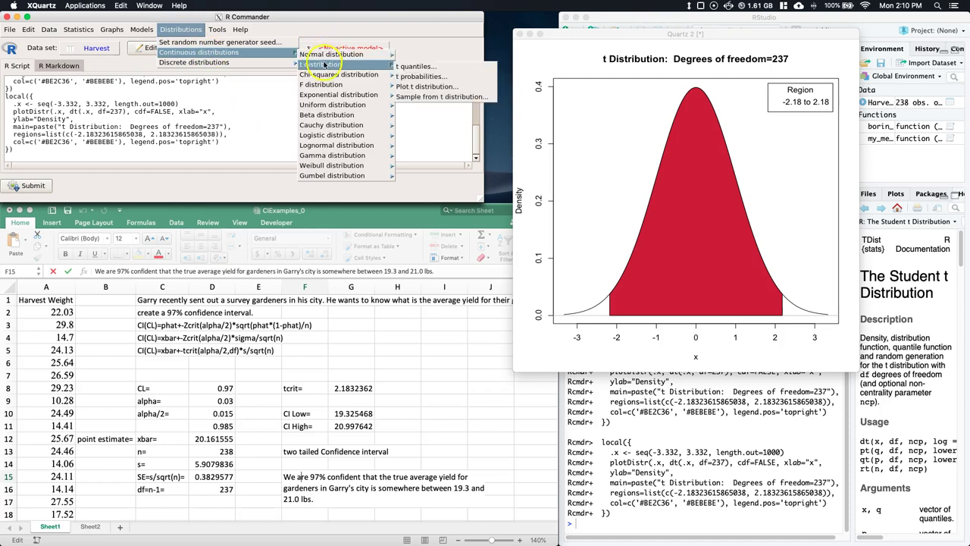
left_click(419, 87)
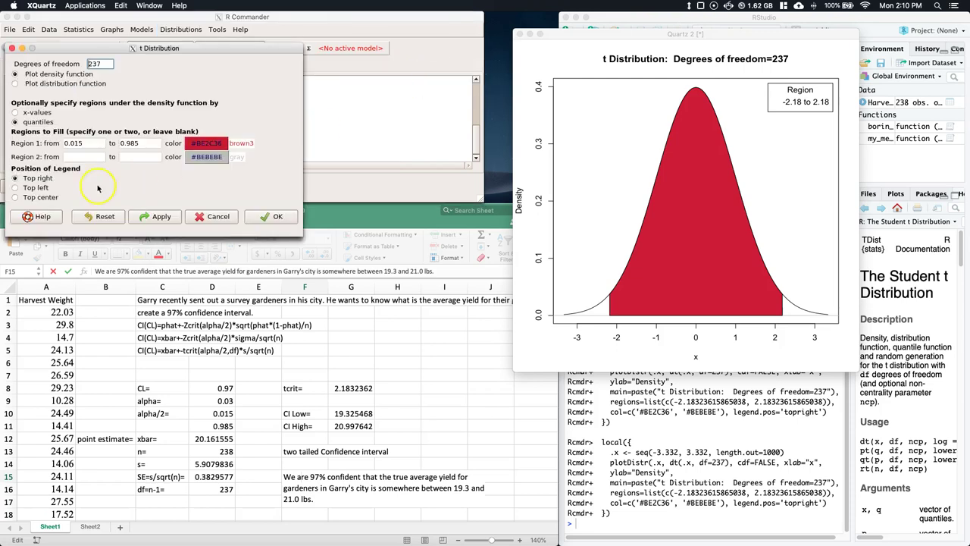
left_click_drag(158, 143, 91, 143)
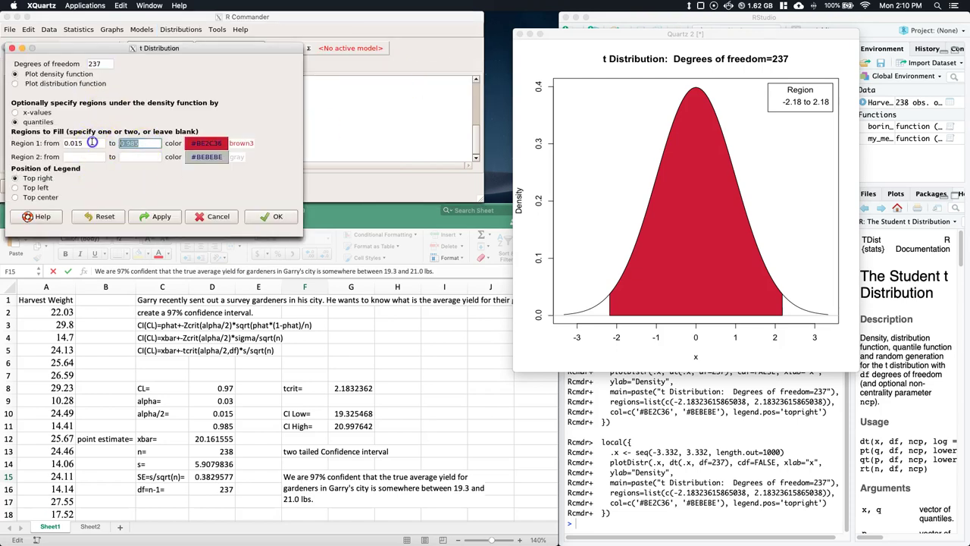
key("BackSpace")
left_click(90, 143)
left_click(87, 143)
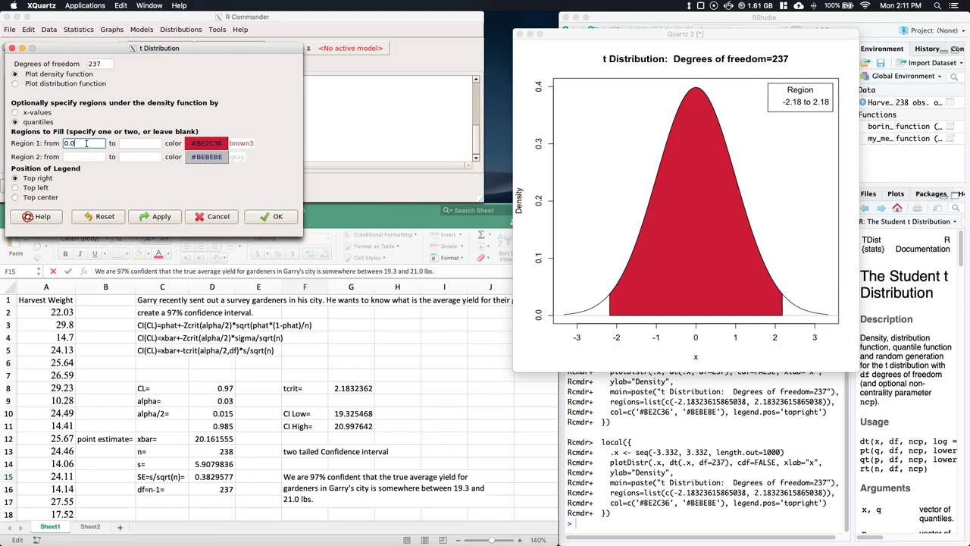
left_click(132, 143)
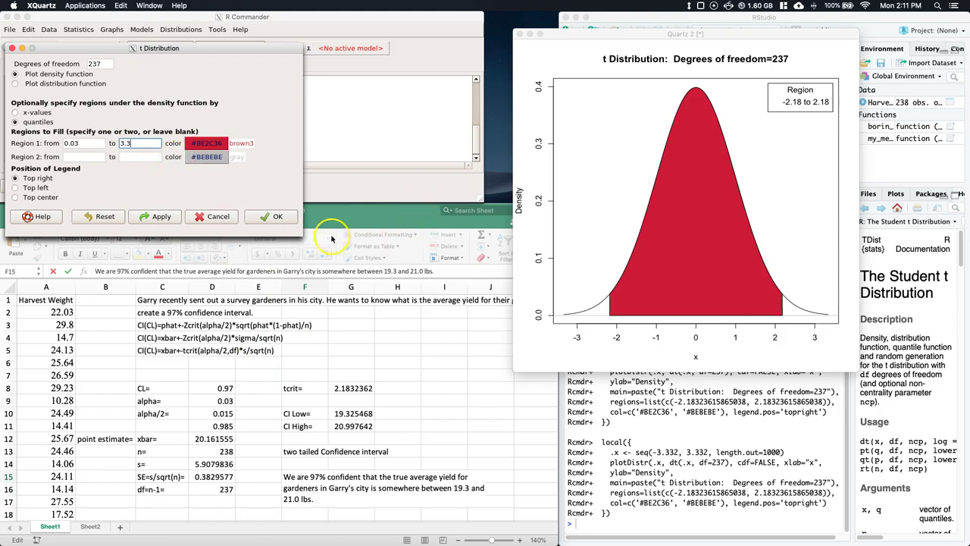
left_click(273, 219)
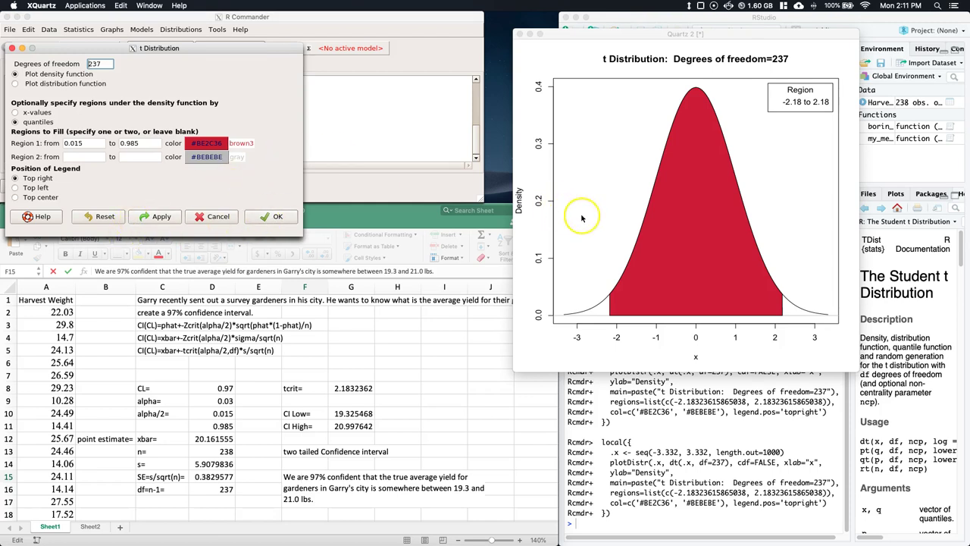
left_click(156, 216)
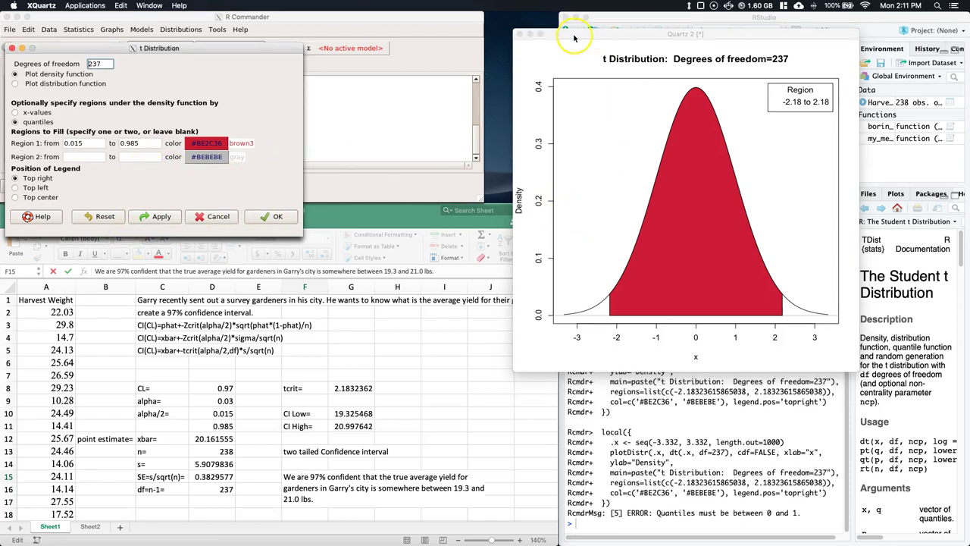
left_click_drag(581, 27, 551, 79)
Set Region 1 to 0.03 through .99999 and redraw the one-tailed t plot.
left_click(131, 177)
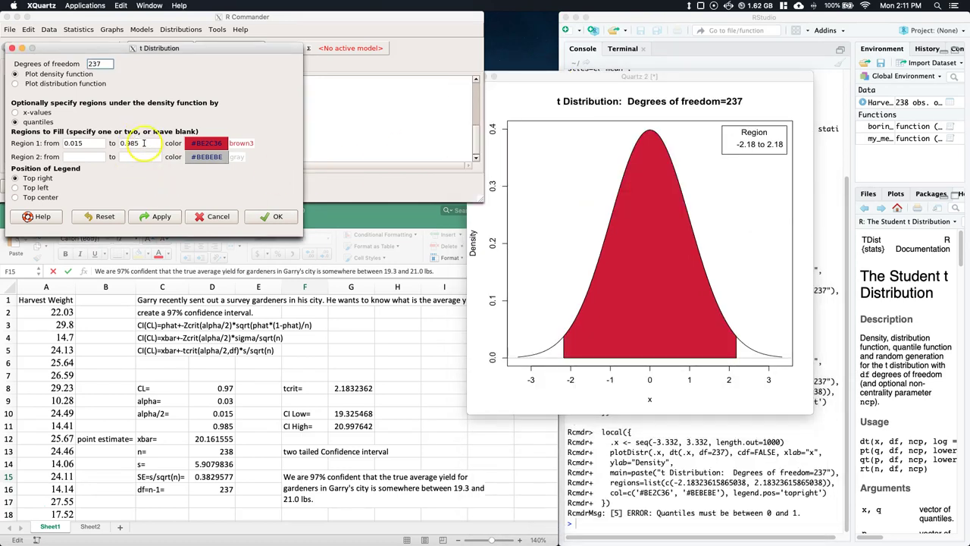
left_click_drag(143, 142, 122, 143)
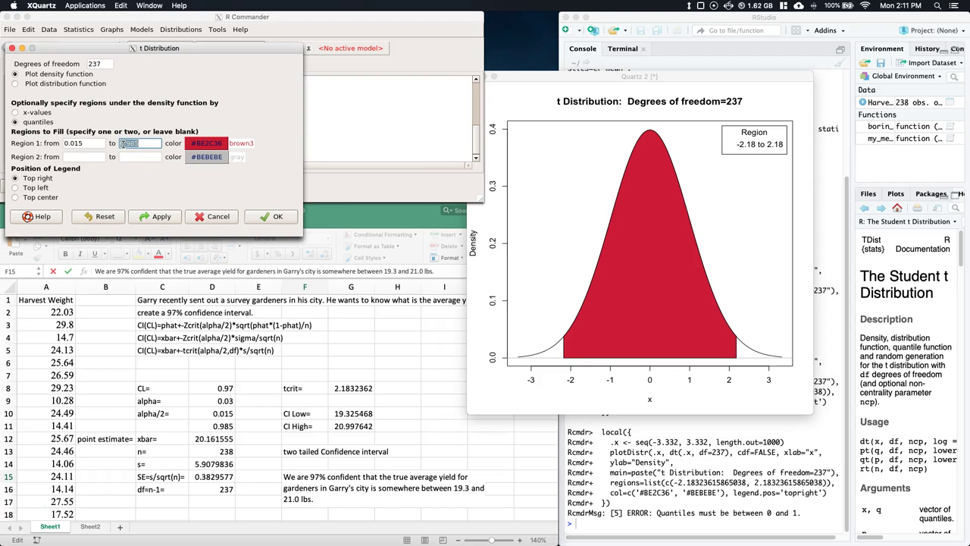
key("BackSpace")
type(".99999")
left_click_drag(82, 144, 74, 144)
type("3")
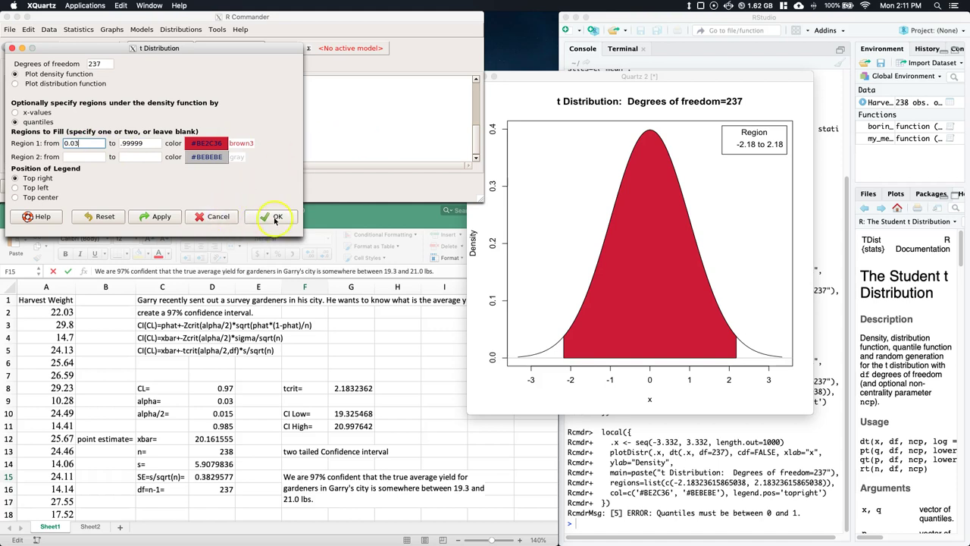
left_click(274, 218)
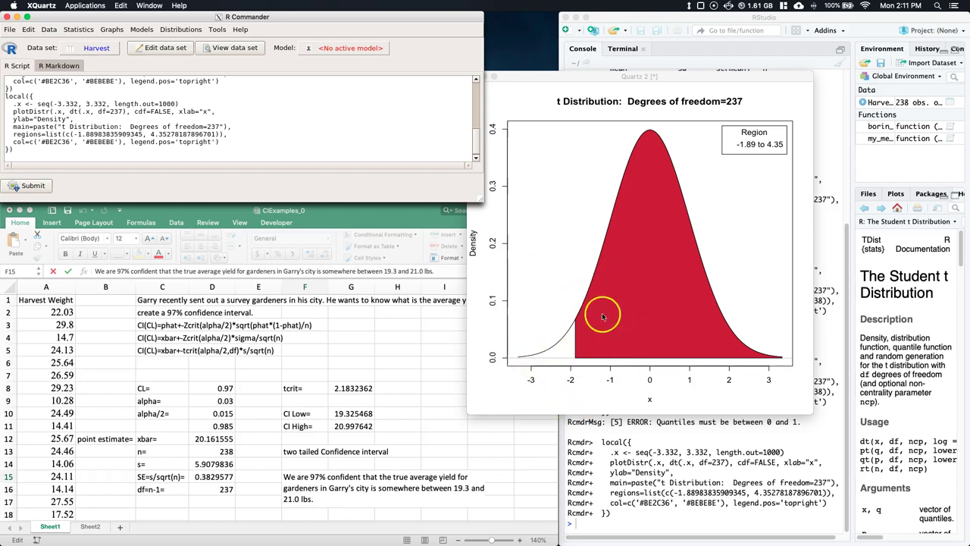
Place the new t plot, shaded from -1.89 to 4.35, next to the Excel sheet.
left_click(525, 96)
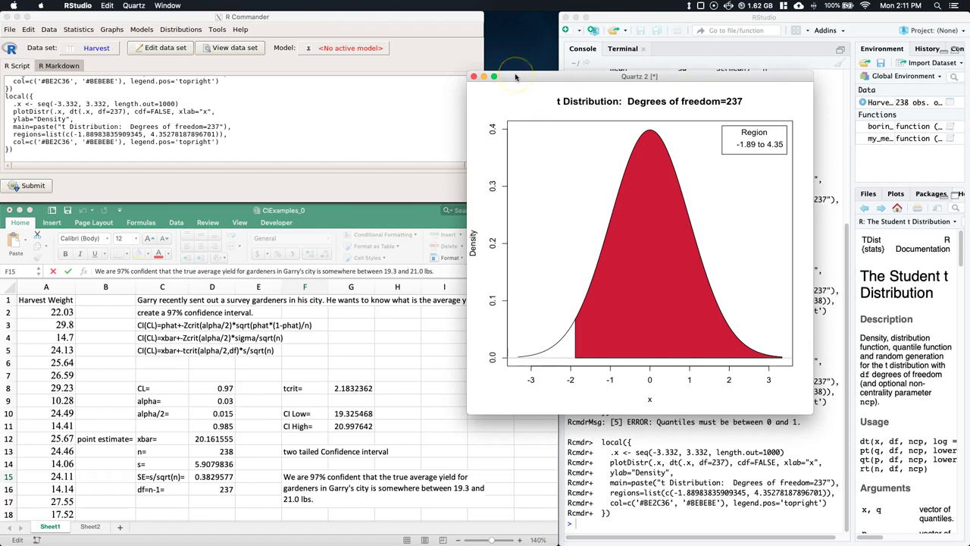
left_click_drag(516, 76, 558, 44)
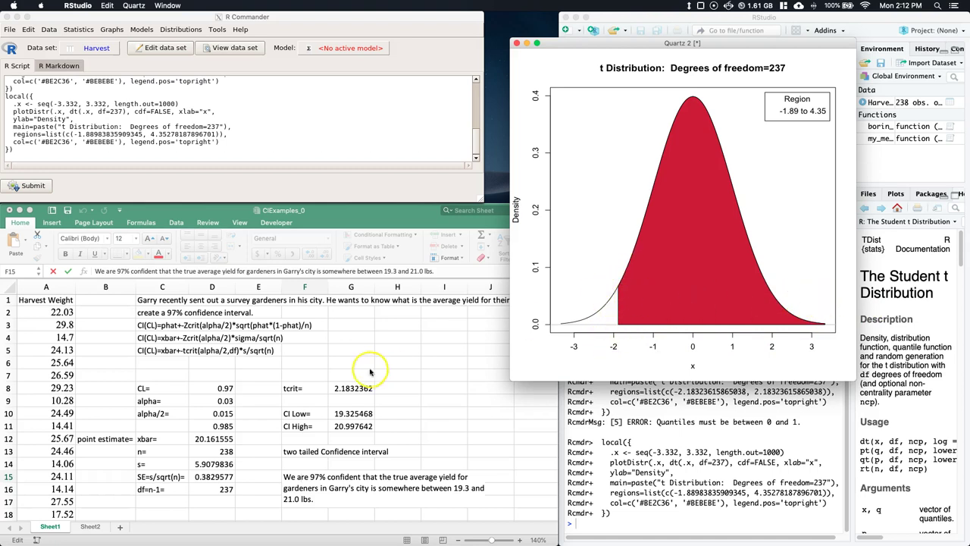
Clear the z-based formulas and move the t-based formula up to C3.
left_click(341, 355)
left_click_drag(171, 339, 171, 349)
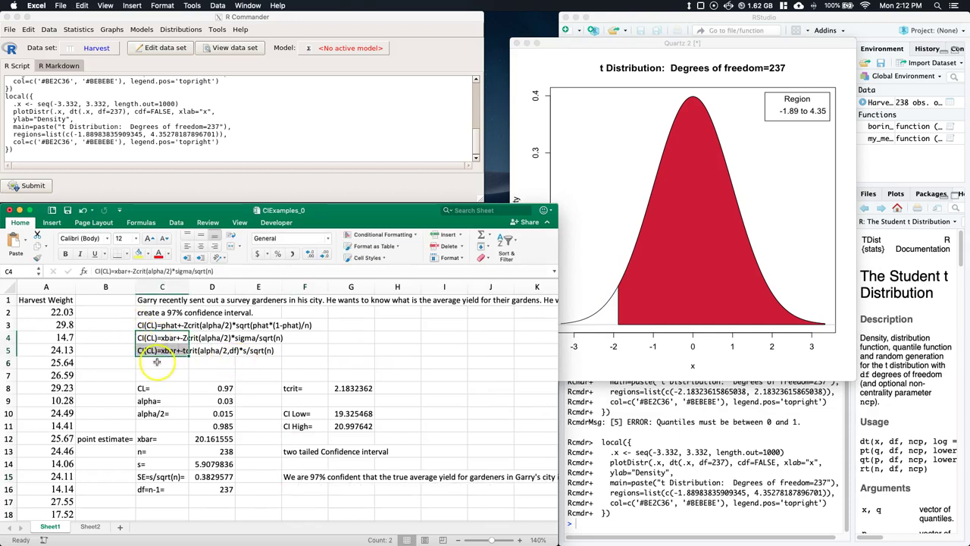
left_click(156, 363)
left_click_drag(151, 324, 167, 338)
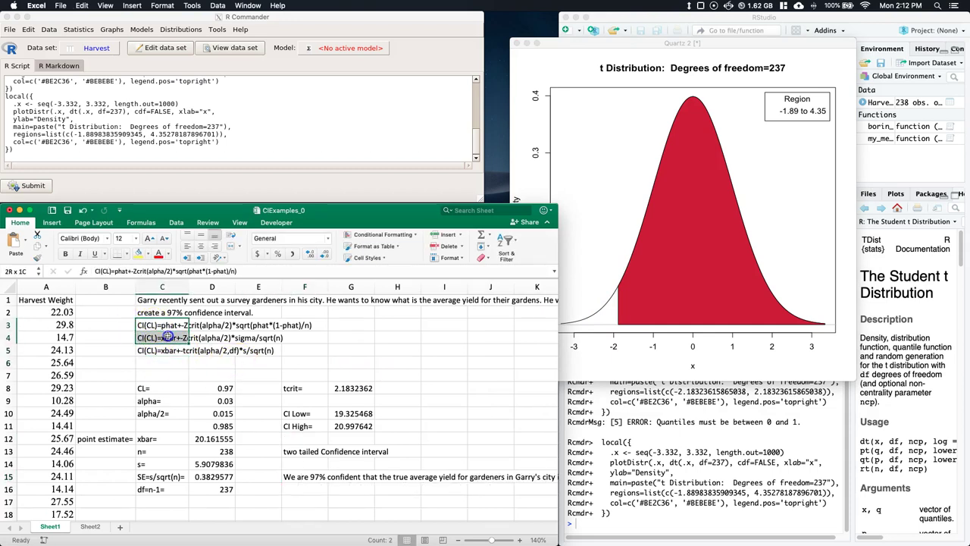
key("Delete")
left_click(162, 348)
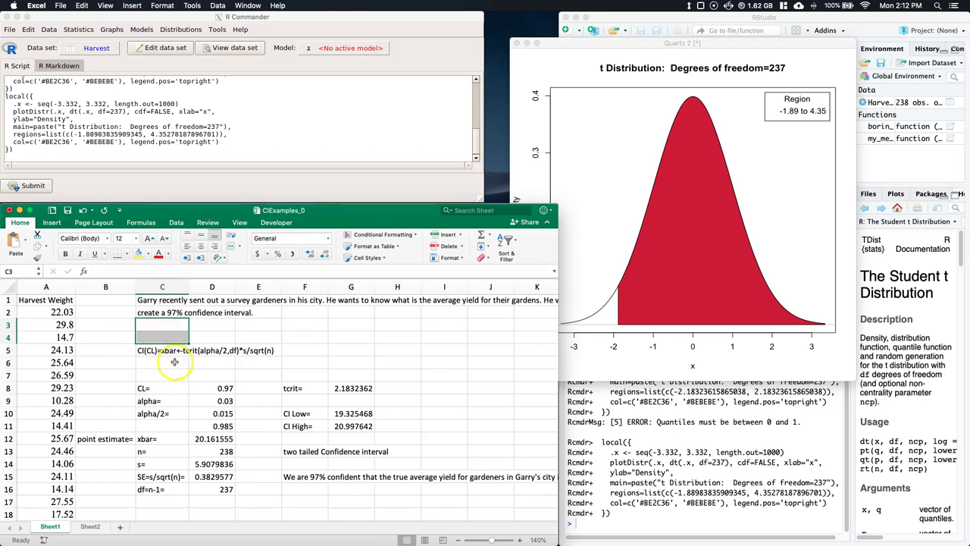
left_click_drag(164, 345, 160, 324)
left_click(171, 351)
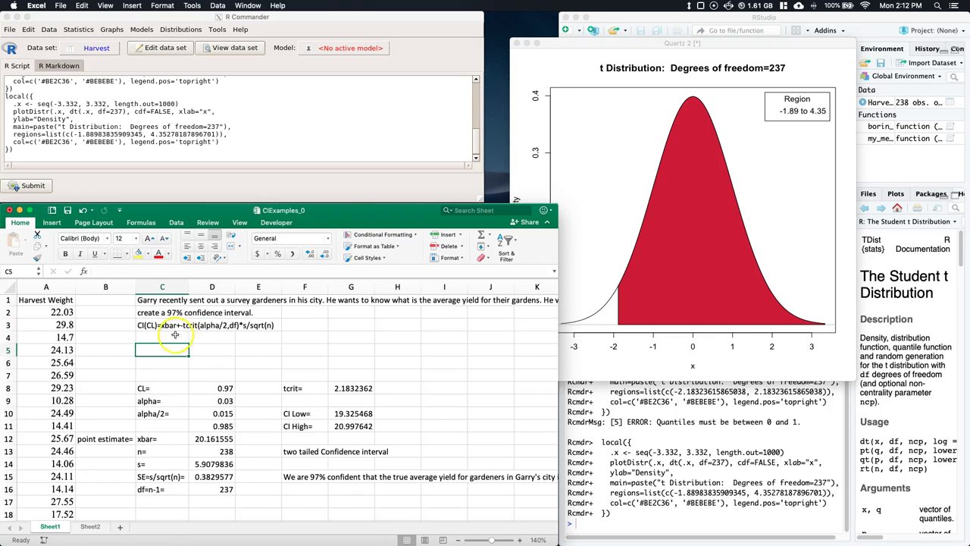
Label B4 'Greater than' and B5 'Less than' beside a 'CB(CL)' heading in C4.
left_click(158, 339)
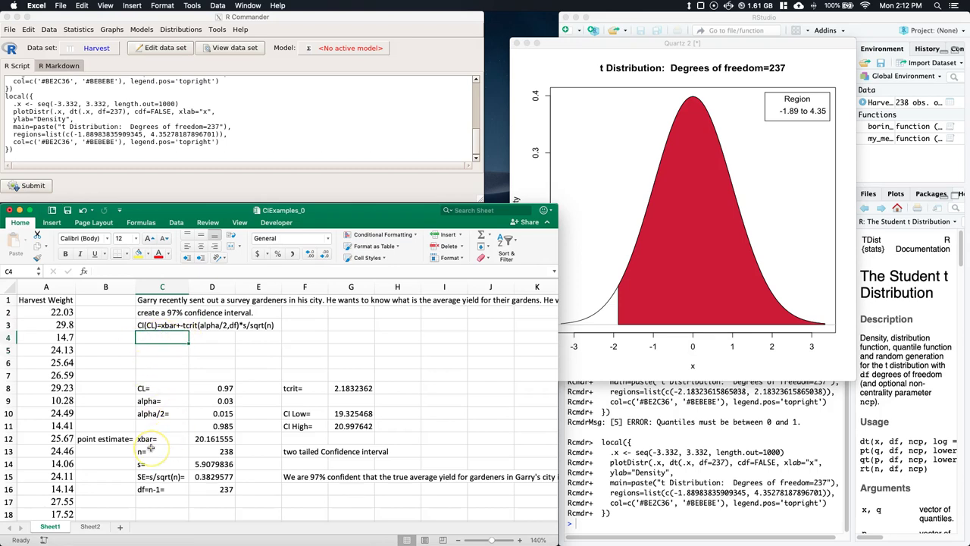
type("CB(CL")
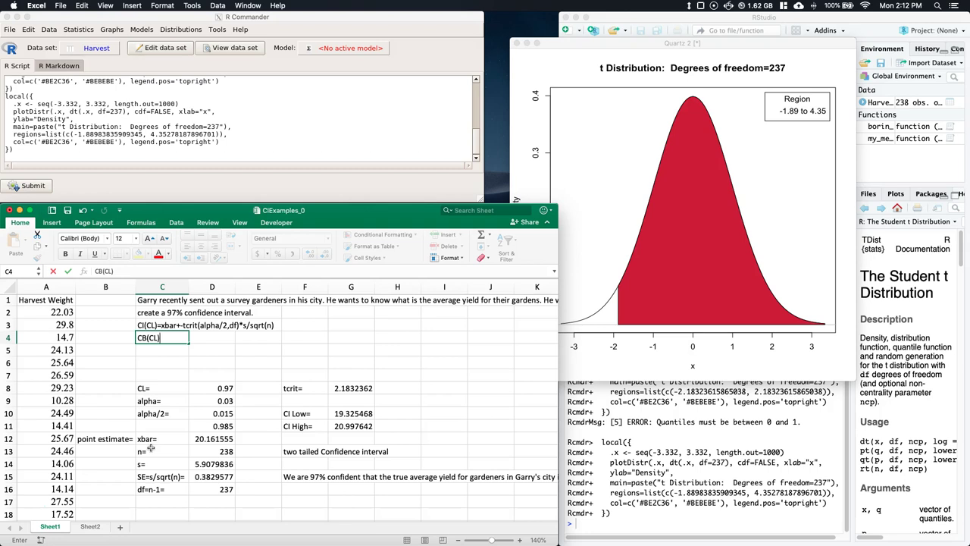
left_click(148, 338)
left_click(119, 337)
double_click(119, 337)
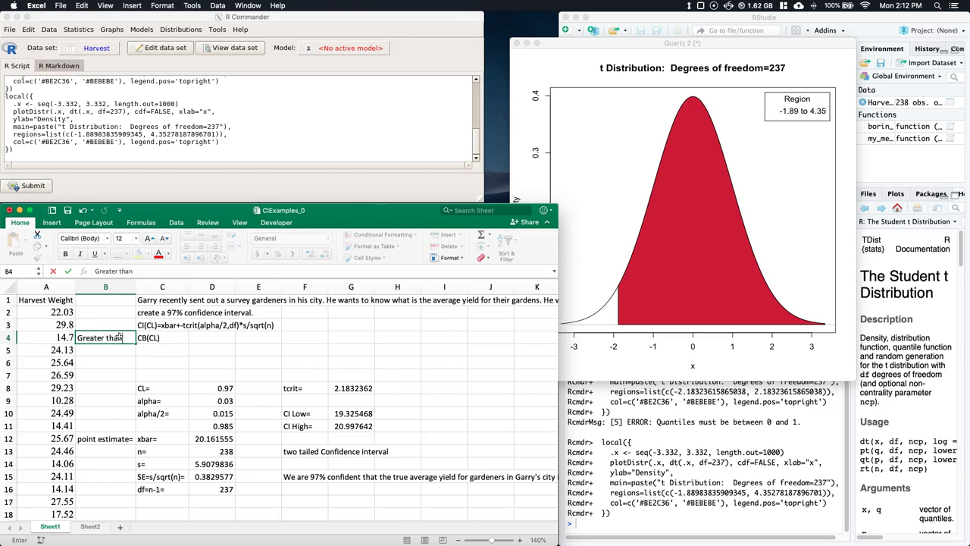
left_click(114, 353)
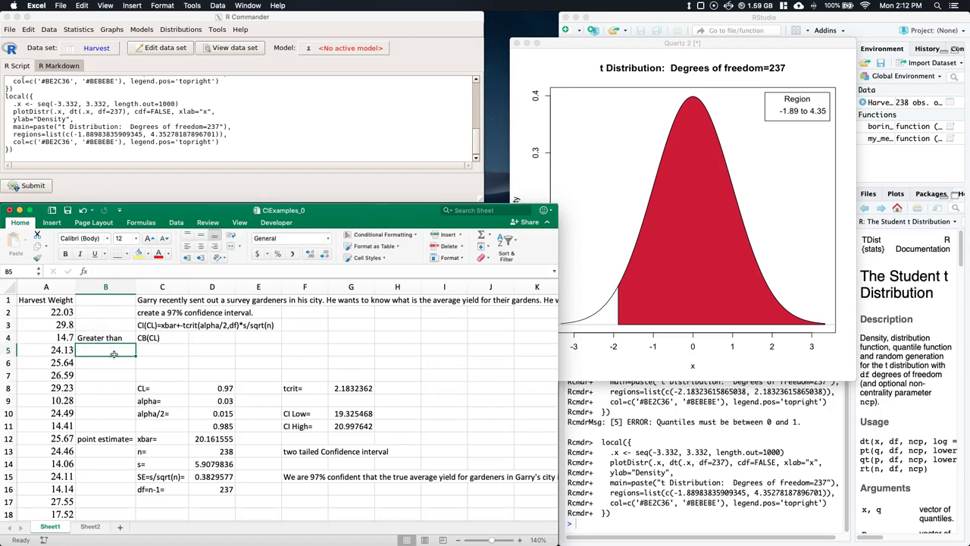
type("Less Thans")
left_click(117, 352)
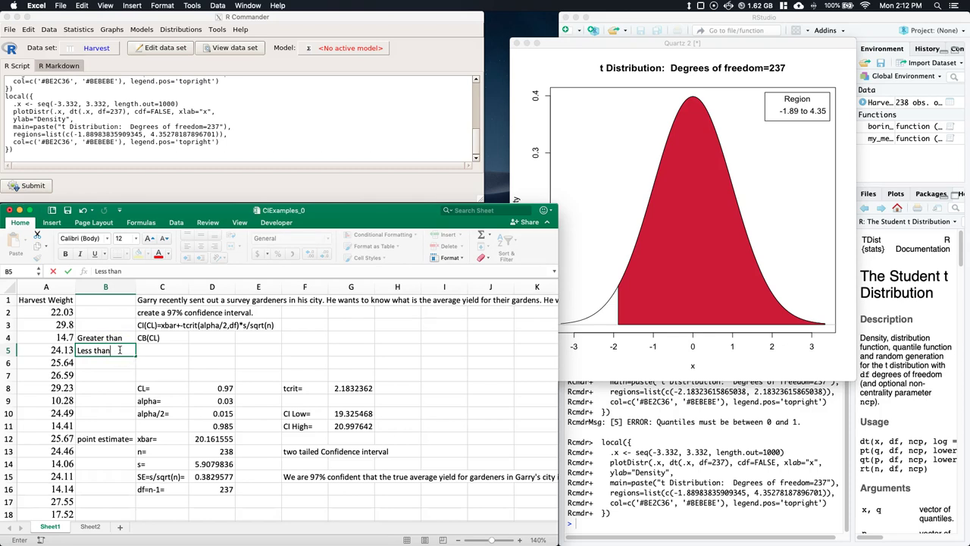
left_click(146, 352)
double_click(159, 338)
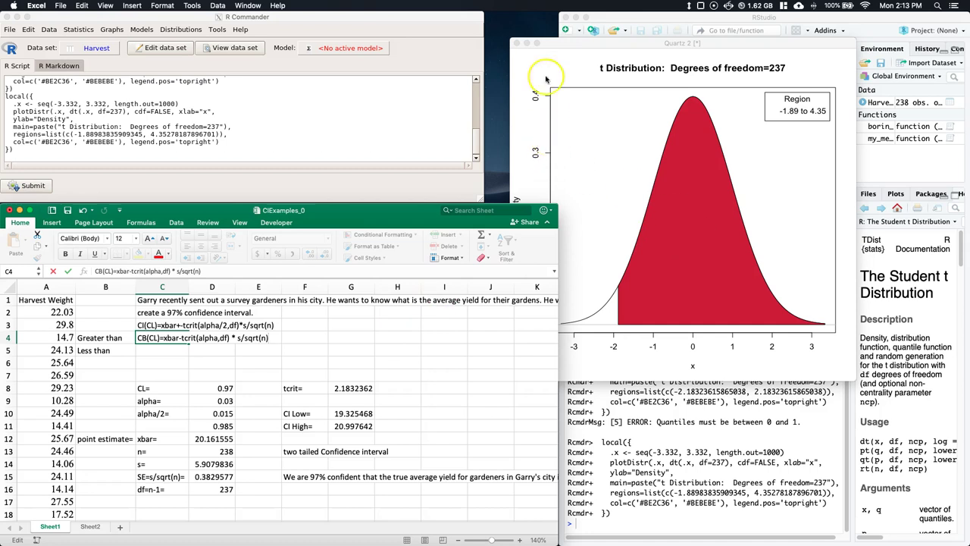
Check the one-tailed t plot, then select C4's text CB(CL)=xbar-tcrit(alpha,df) * s/sqrt(n).
left_click(555, 47)
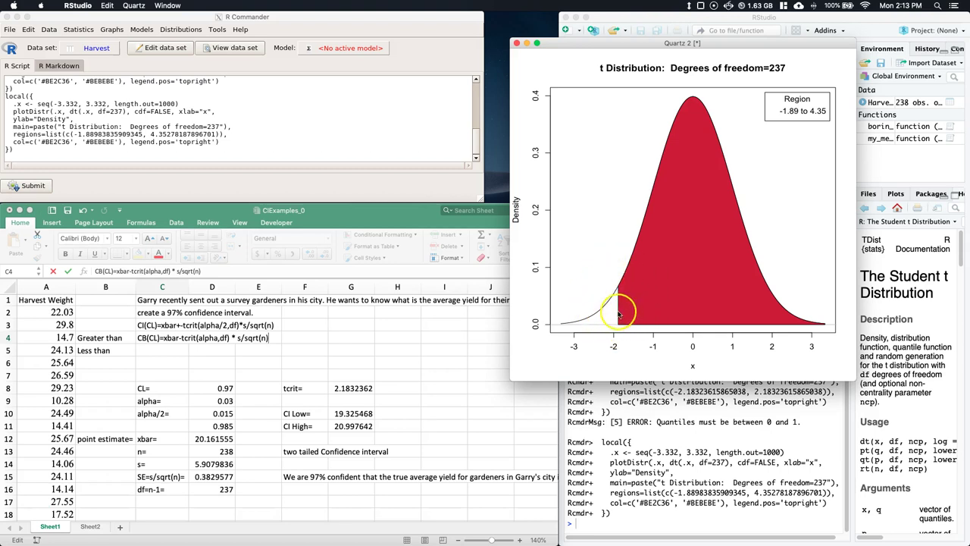
left_click(161, 338)
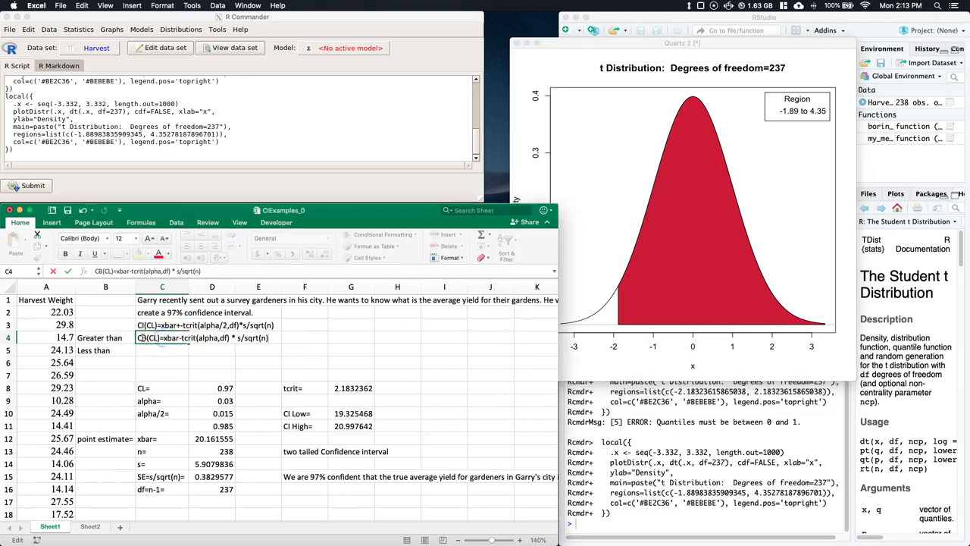
left_click_drag(138, 338, 261, 338)
key("super+c")
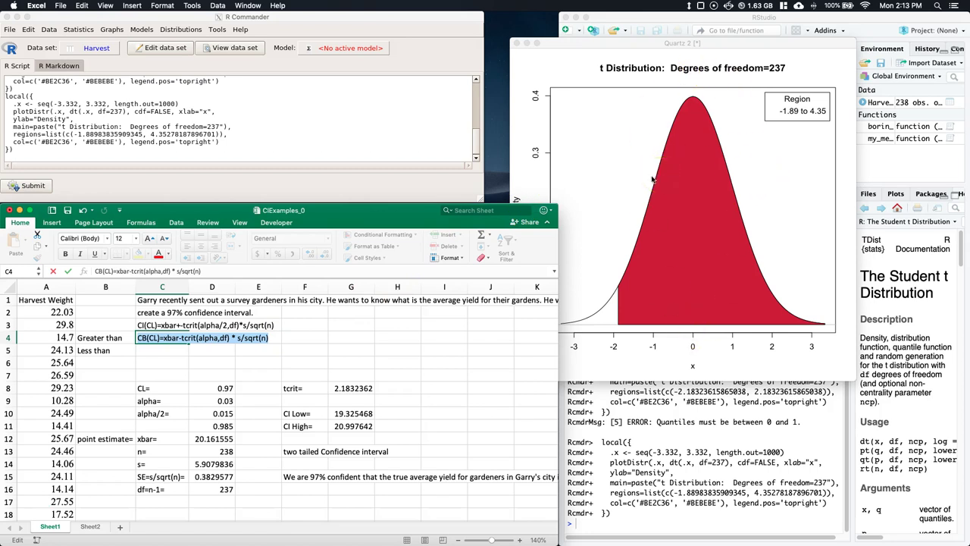
Paste C4's formula into C5 and change it to CB(CL)=xbar+tcrit(alpha,df) * s/sqrt(n).
left_click(146, 347)
key("super+v")
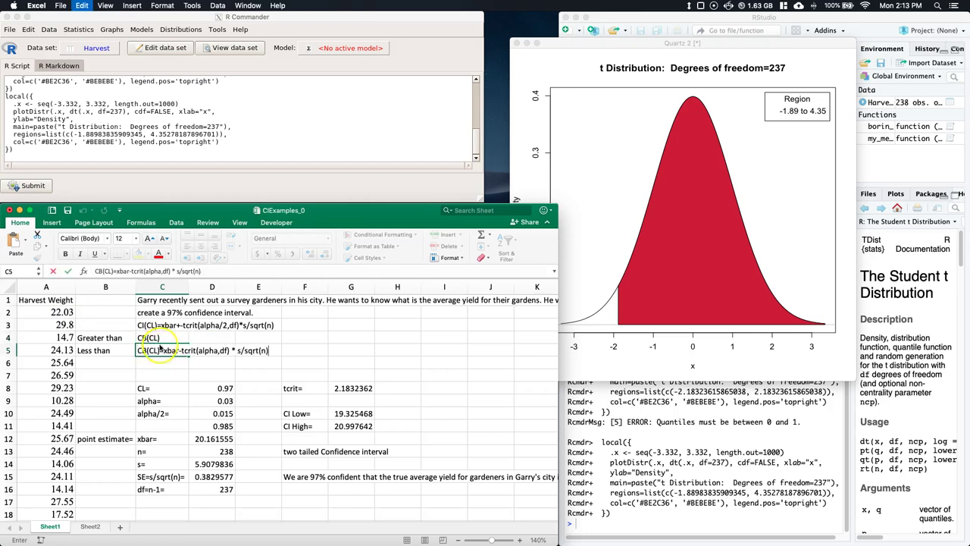
left_click(161, 338)
key("super+v")
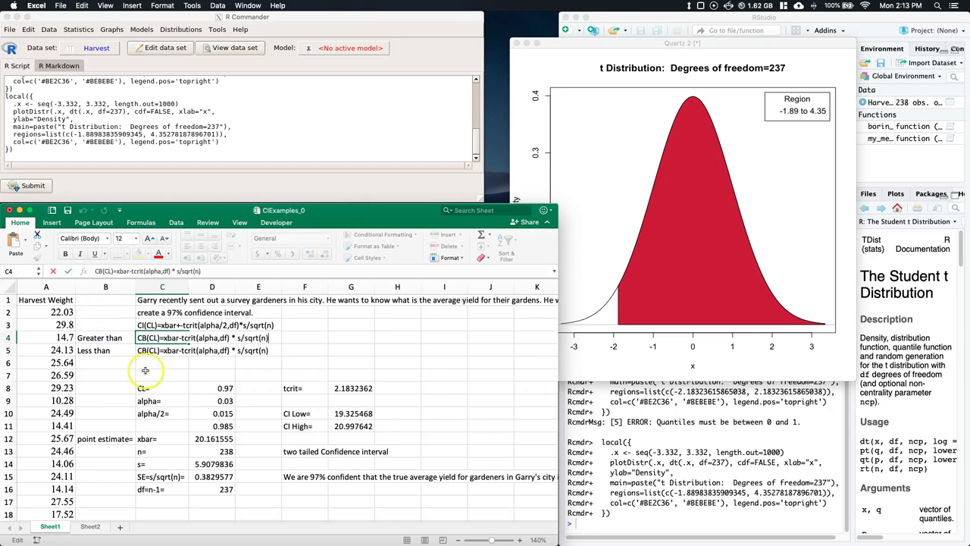
left_click(159, 375)
double_click(175, 350)
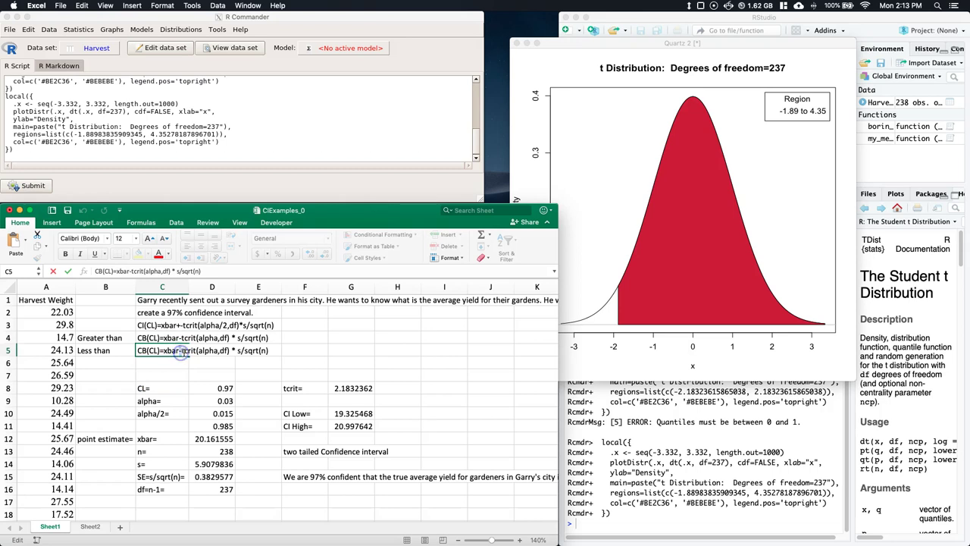
key("BackSpace")
type("+")
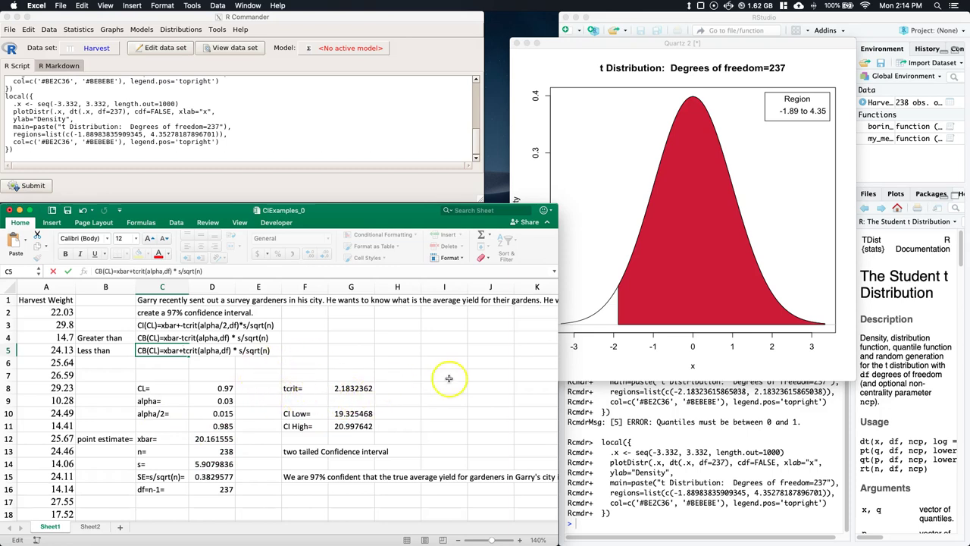
Head F7 'CI', narrow column H, head I7 'CB' and start a Tcrit label in I8.
double_click(292, 388)
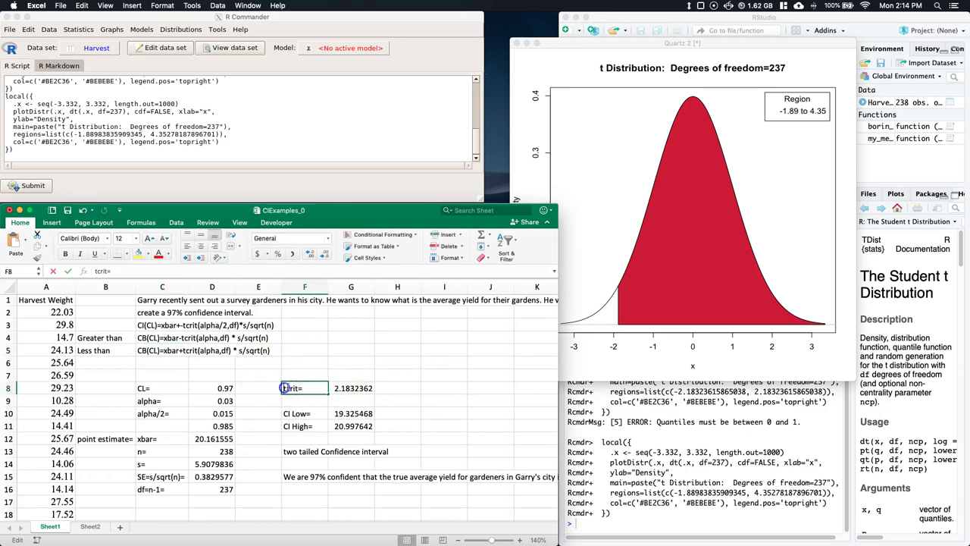
left_click(294, 375)
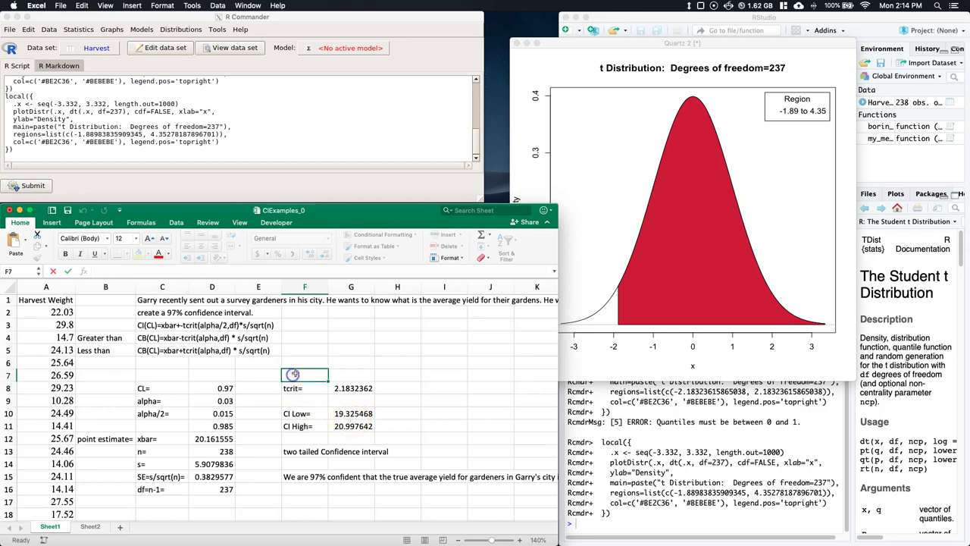
type("CI")
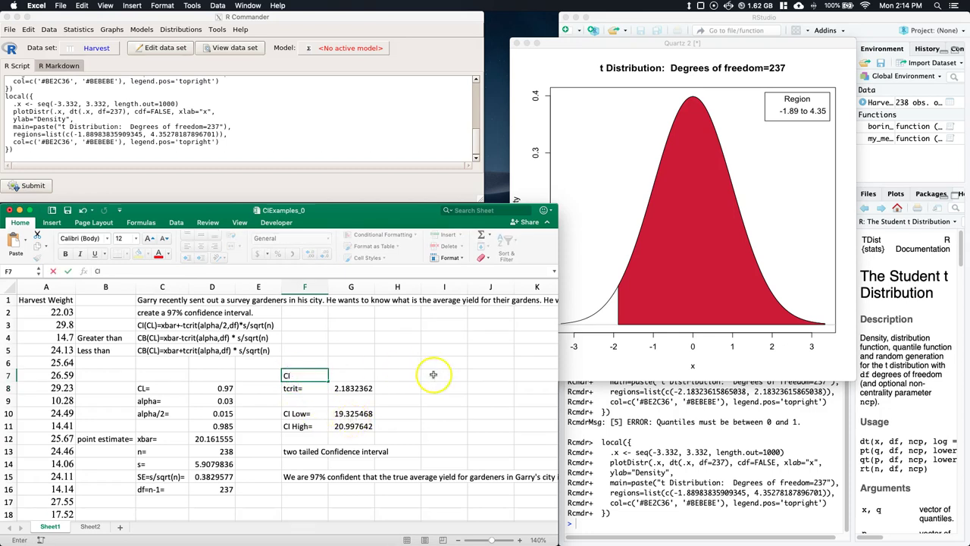
left_click(433, 374)
left_click_drag(421, 286, 389, 287)
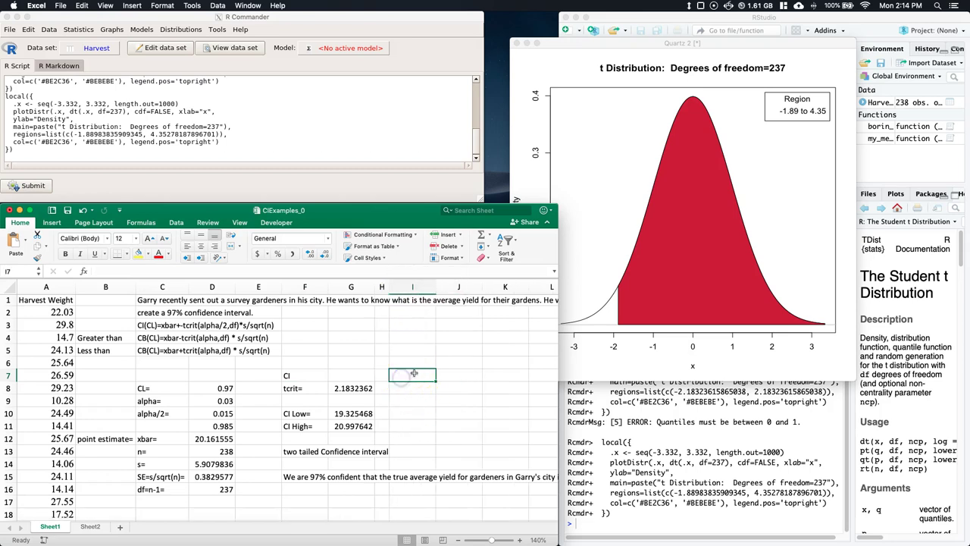
type("CB")
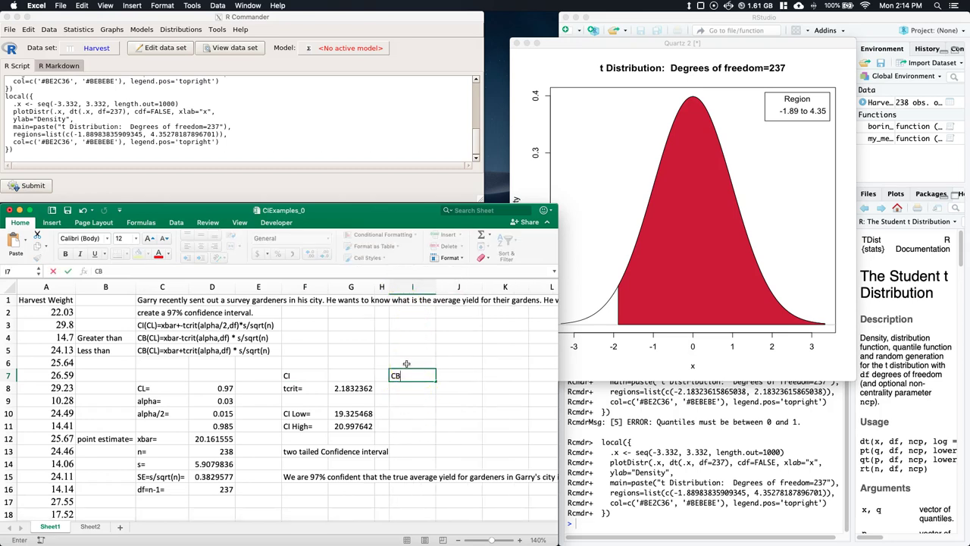
left_click(403, 385)
type("Tcr")
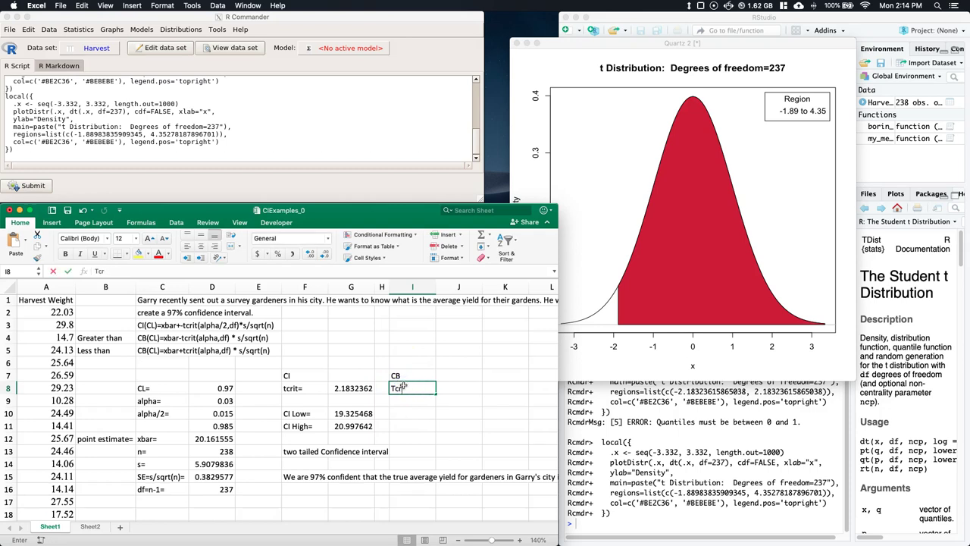
type("it=")
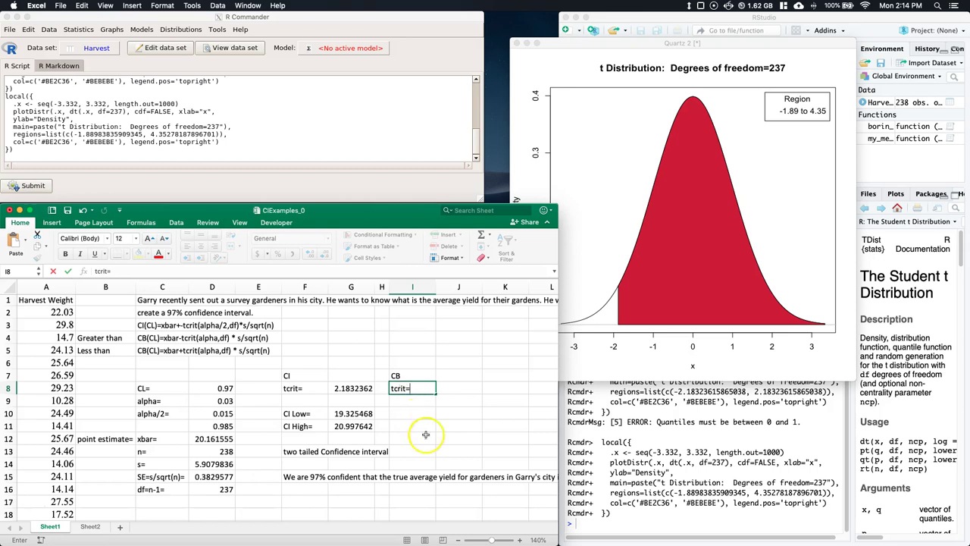
Finish the tcrit= label, then compute the 0.03 lower-tail t quantile at 237 df (-1.88983835909).
left_click(460, 389)
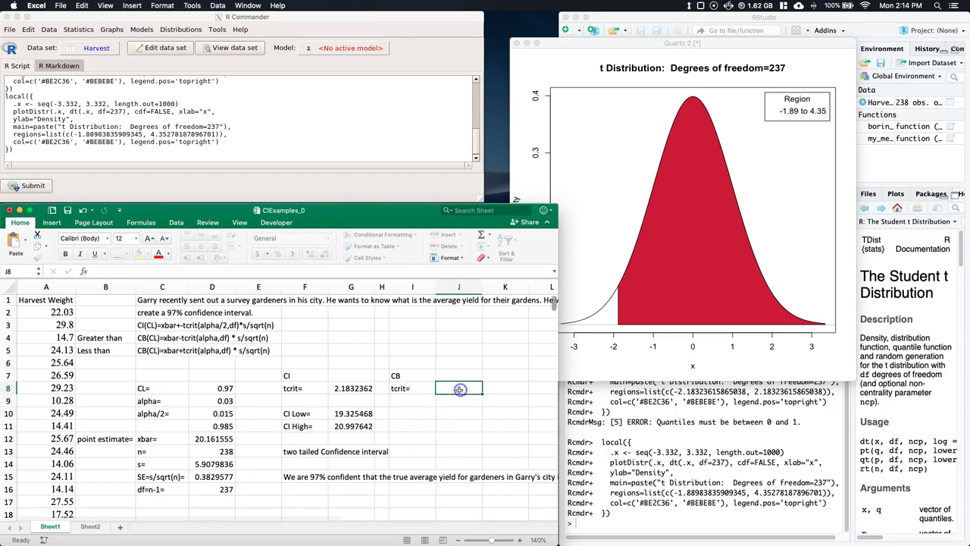
left_click(312, 127)
left_click(180, 29)
left_click(198, 53)
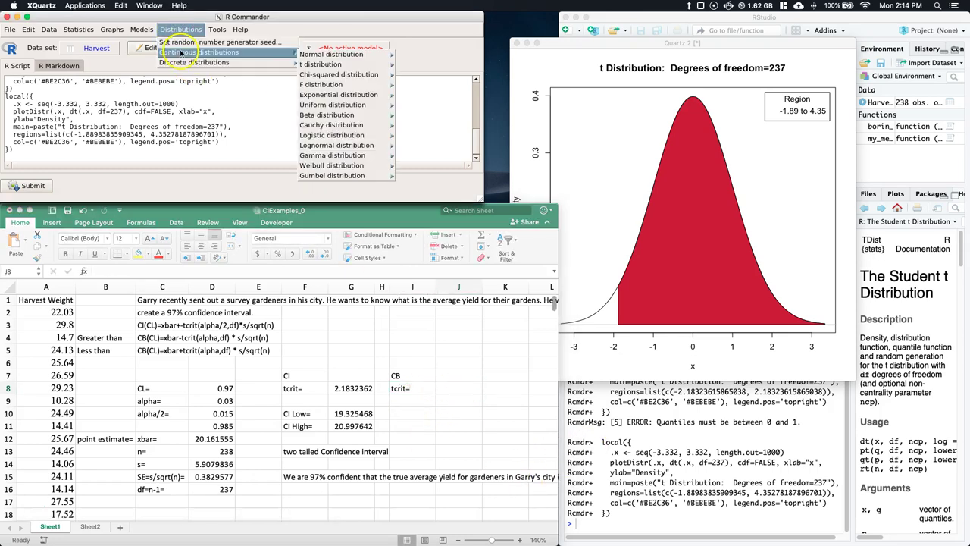
left_click(322, 64)
left_click(414, 66)
left_click(101, 76)
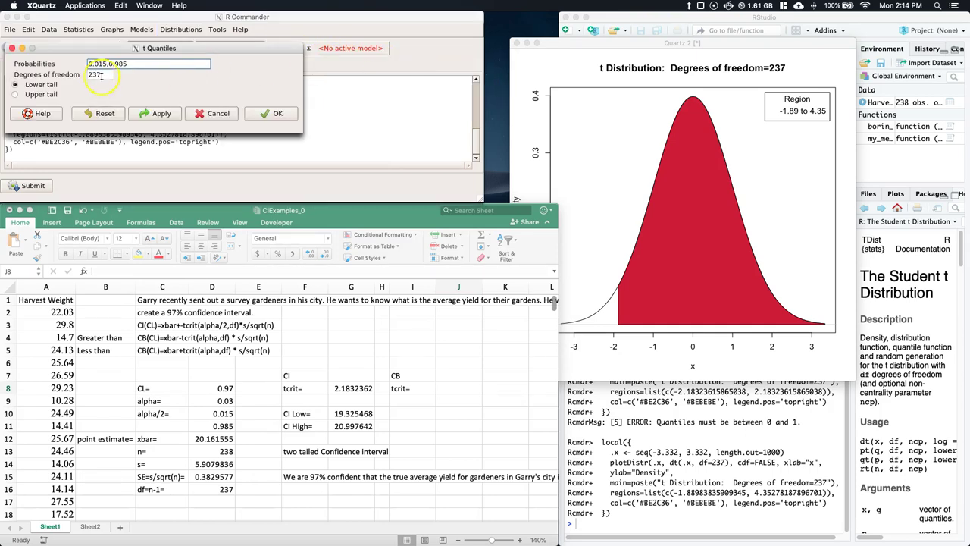
left_click_drag(134, 63, 100, 64)
type("3")
left_click(263, 115)
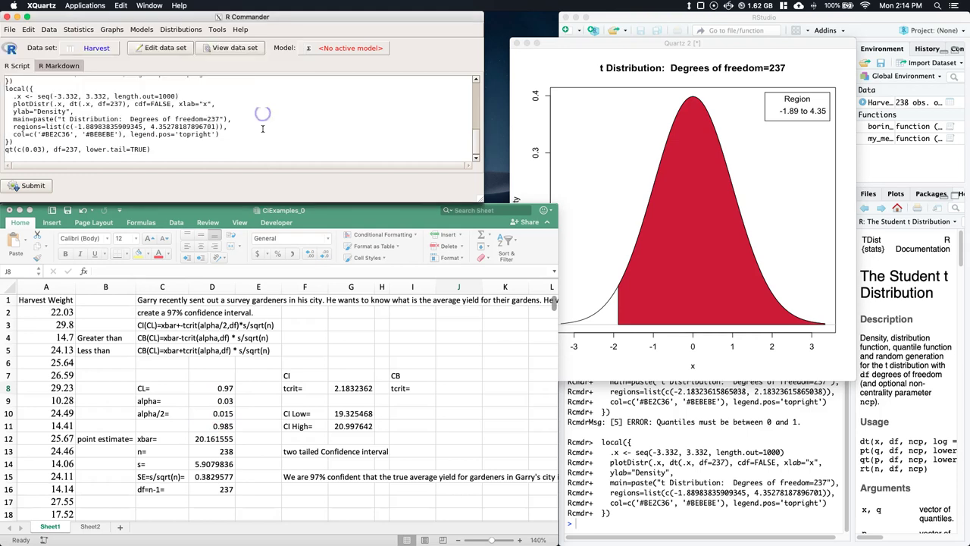
left_click(632, 504)
left_click_drag(642, 514, 587, 513)
key("super+c")
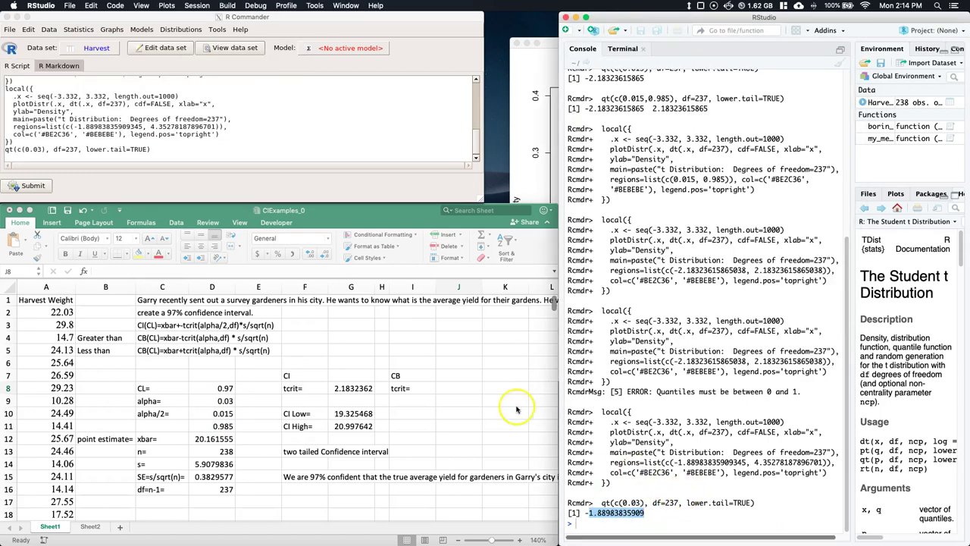
Paste 1.8898384 into J8 and begin the CB_lower= label in I10.
left_click(448, 389)
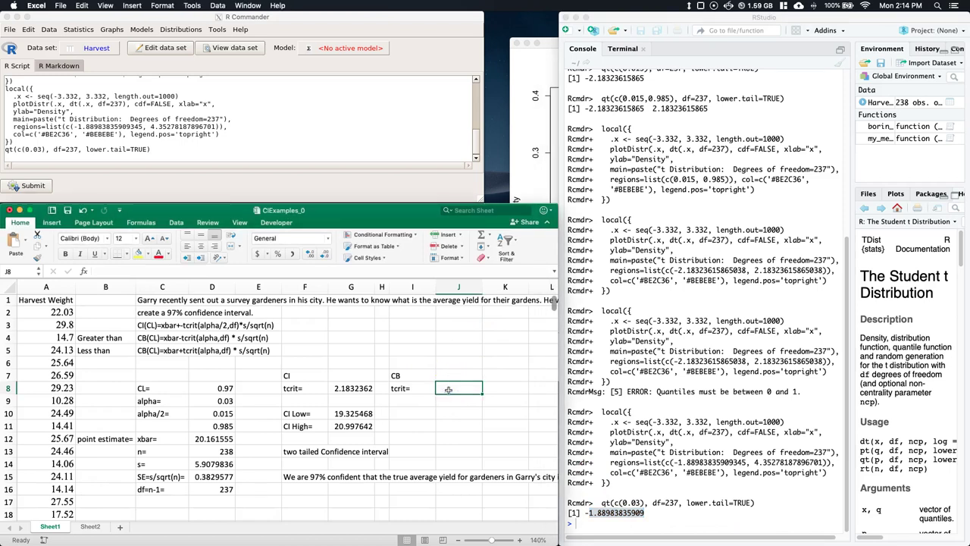
key("super+v")
left_click(451, 402)
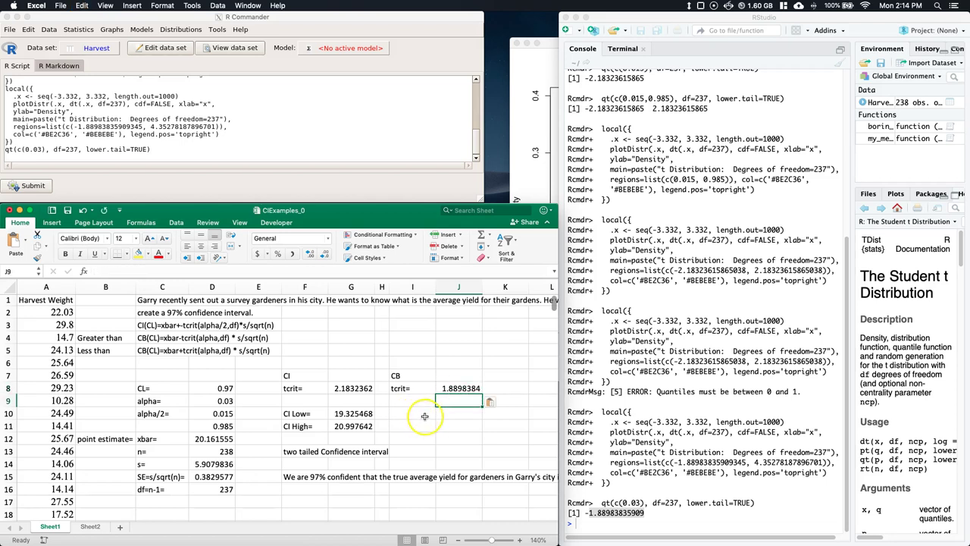
left_click(425, 414)
type("CB_lower=")
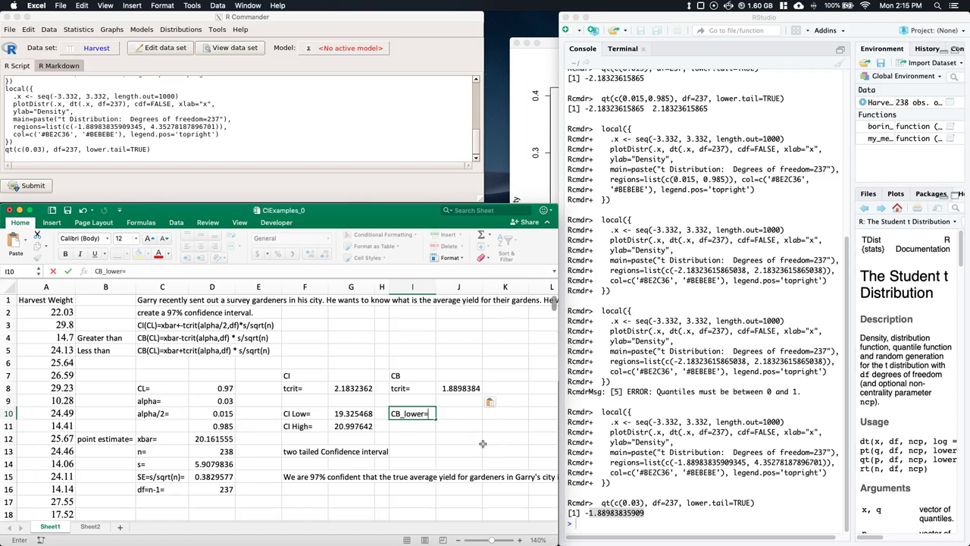
Start a CB_lower formula beside the label using the Greater than row and C8, then clear it.
left_click(459, 413)
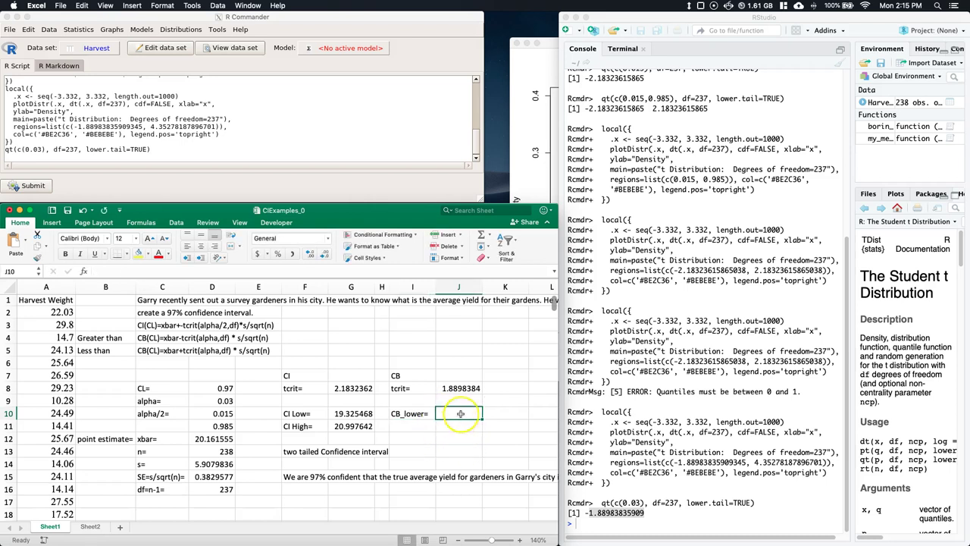
type("=")
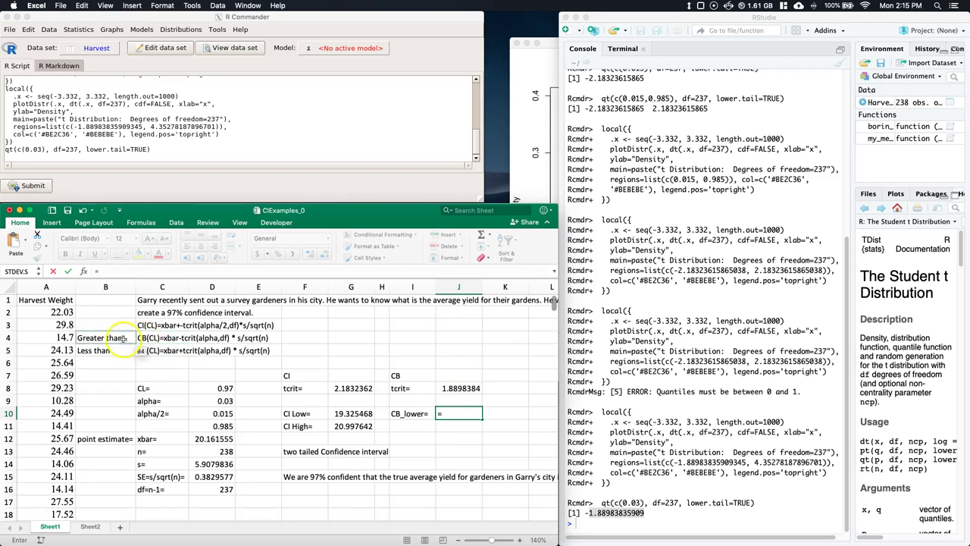
left_click_drag(124, 338, 269, 338)
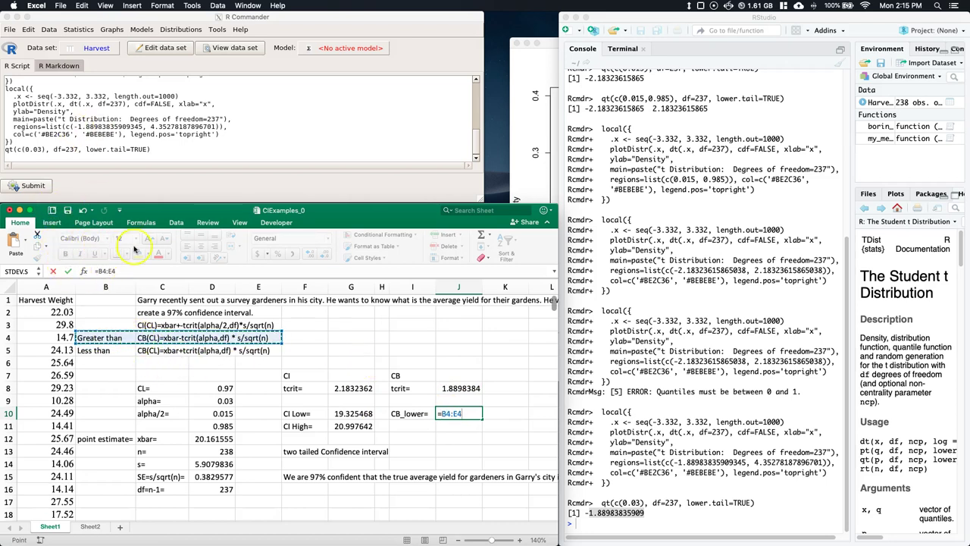
left_click(162, 388)
key("BackSpace")
key("BackSpace")
key("BackSpace")
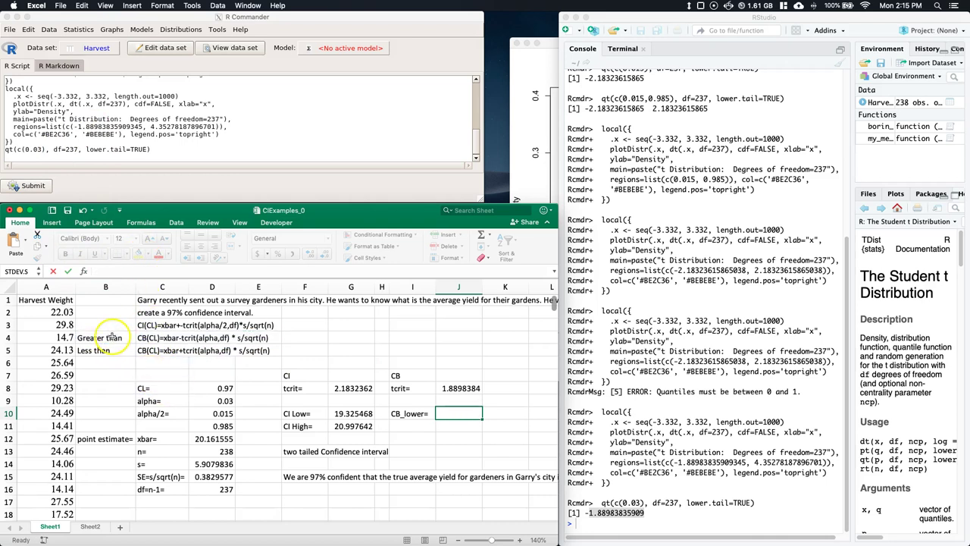
Highlight the Greater than row B4:E4 in yellow.
left_click_drag(112, 338, 248, 338)
right_click(247, 340)
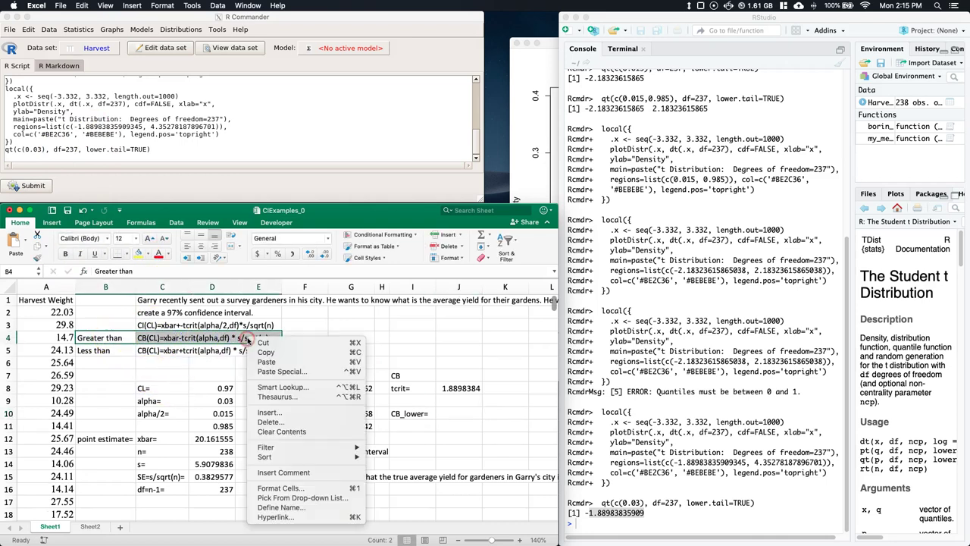
left_click(138, 254)
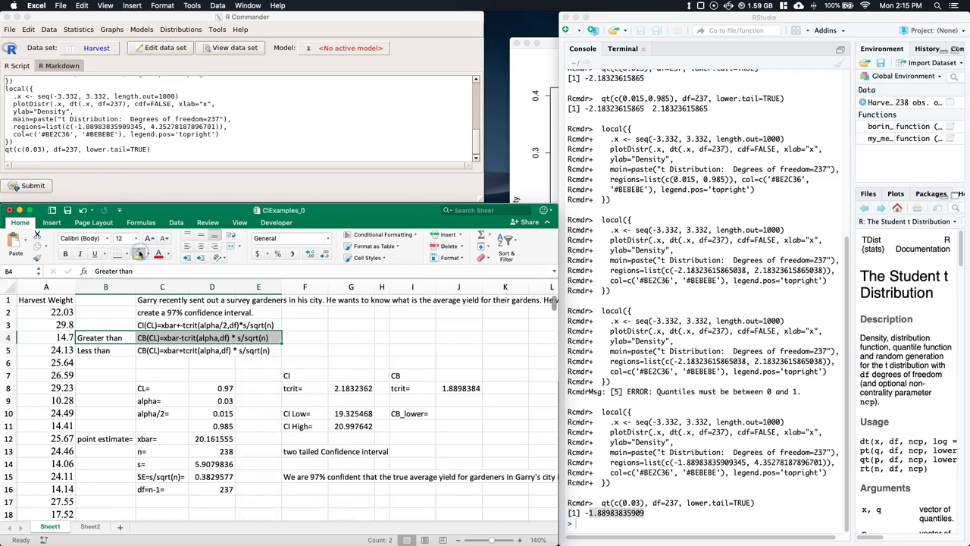
left_click(139, 253)
Type 'Garry wants to brag about being greater than some value.' in G3.
left_click(345, 349)
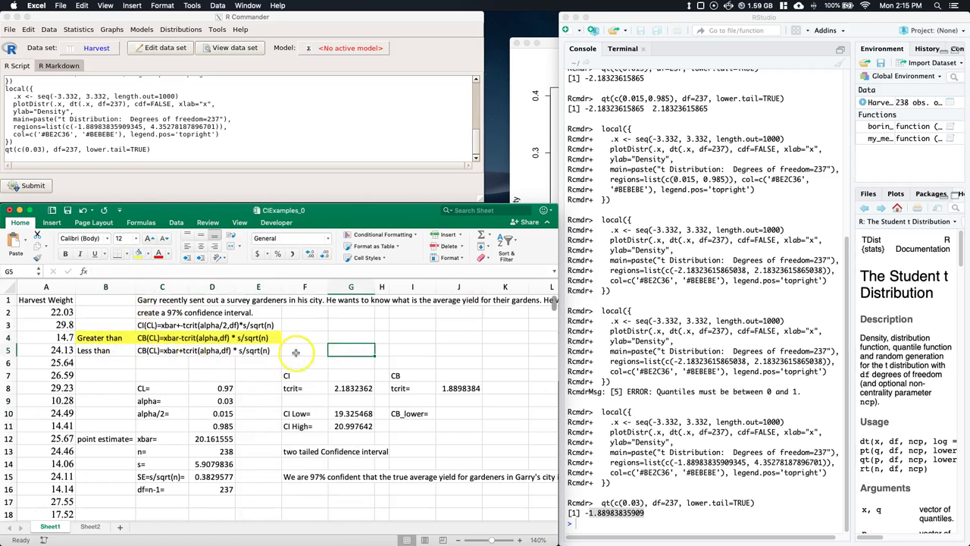
left_click(351, 325)
type("Garr")
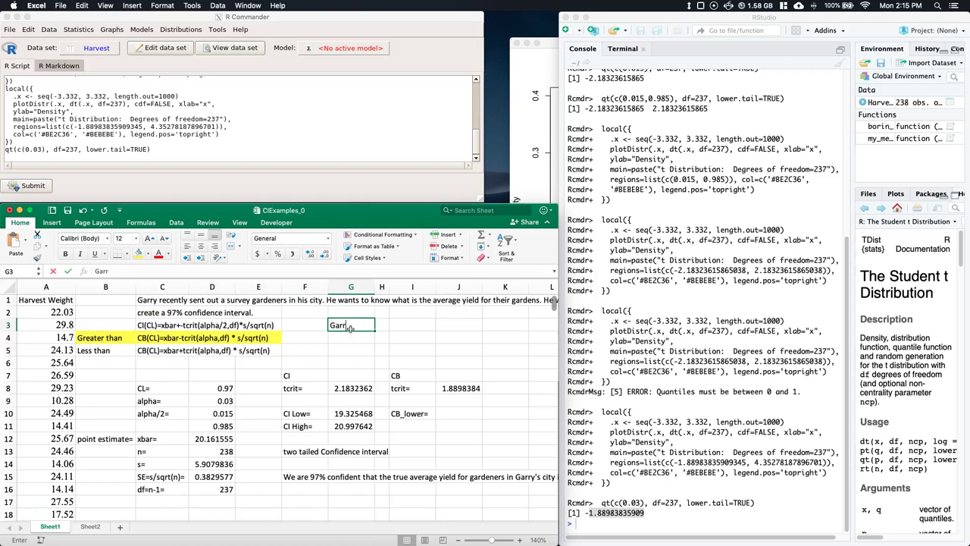
type("y wants to brag")
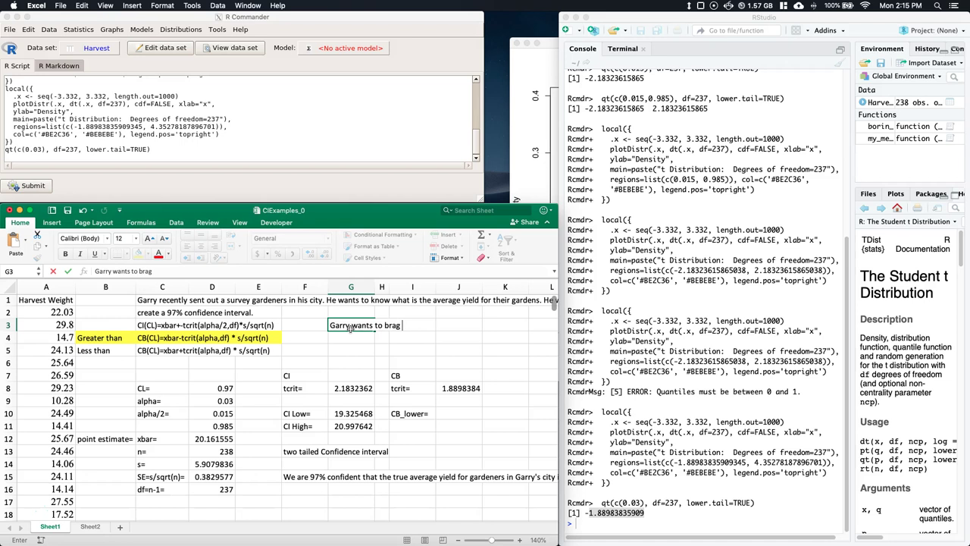
type(" about being greater than ")
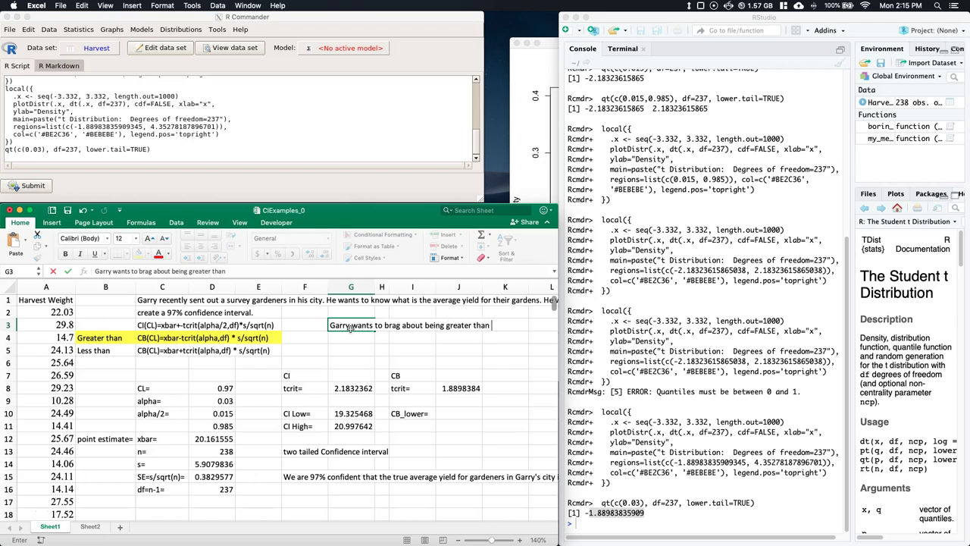
type("some value.")
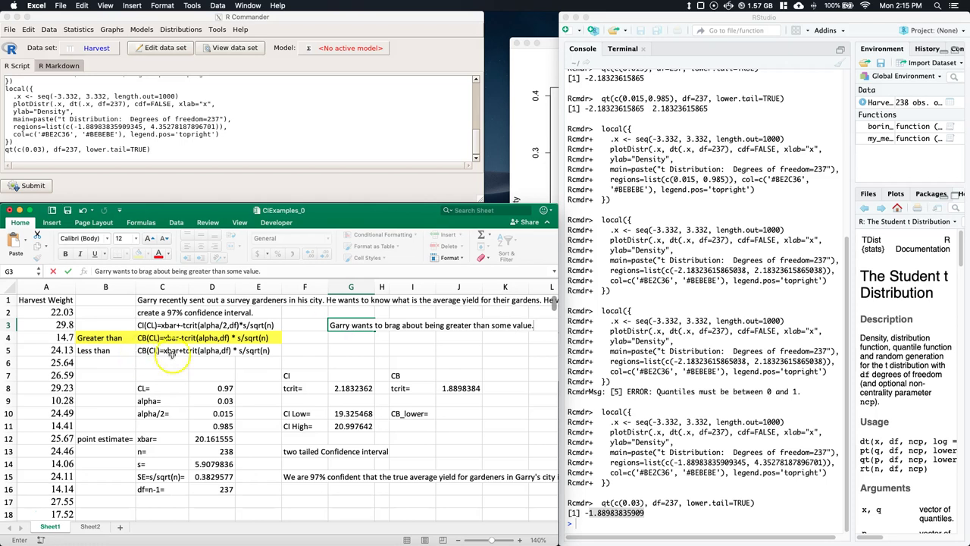
Enter =D12-J8*D15 in J10 so CB_lower returns 19.437826.
left_click(442, 413)
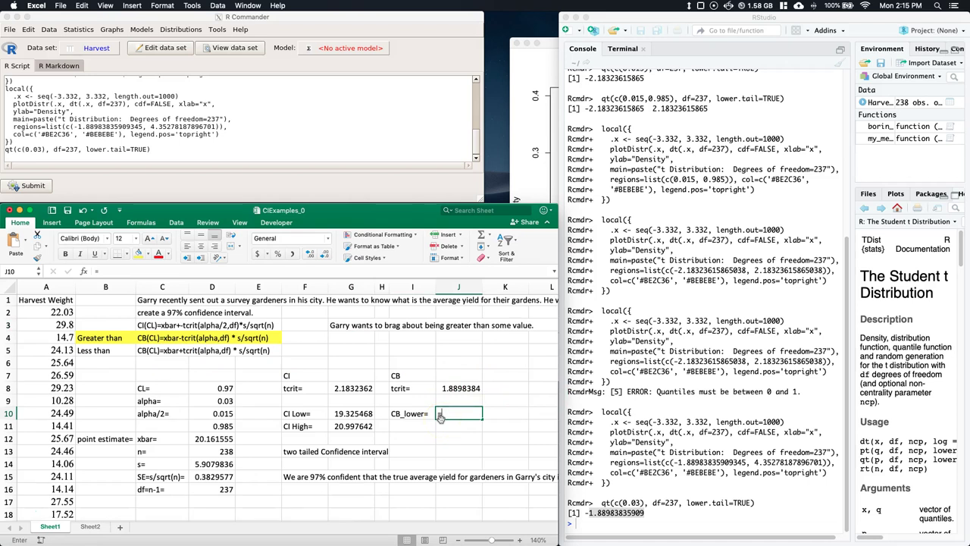
type("=")
left_click(212, 439)
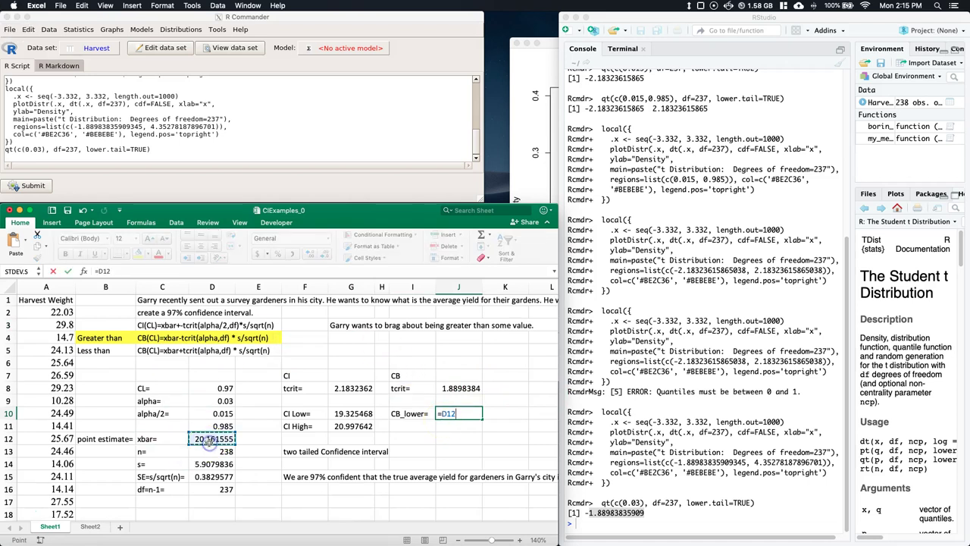
type("-")
left_click(457, 388)
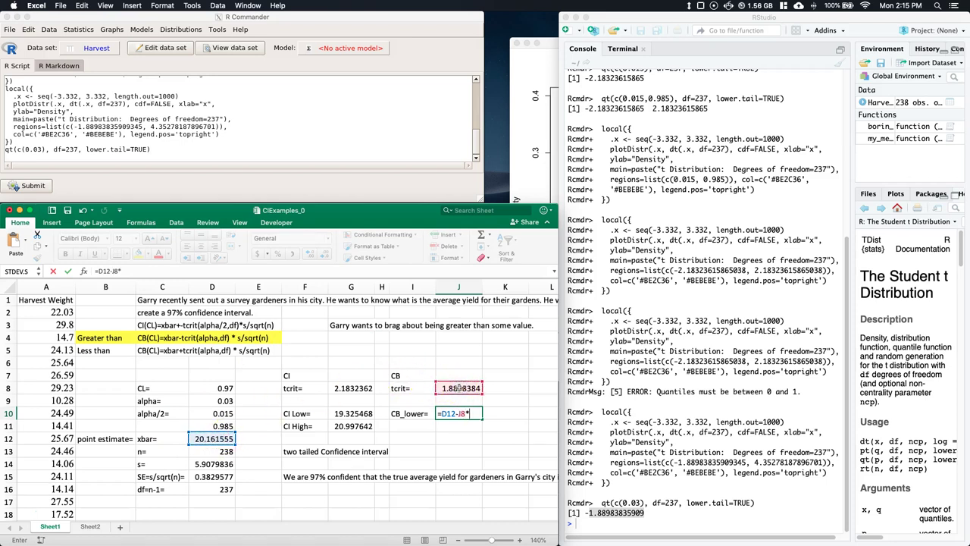
left_click(208, 476)
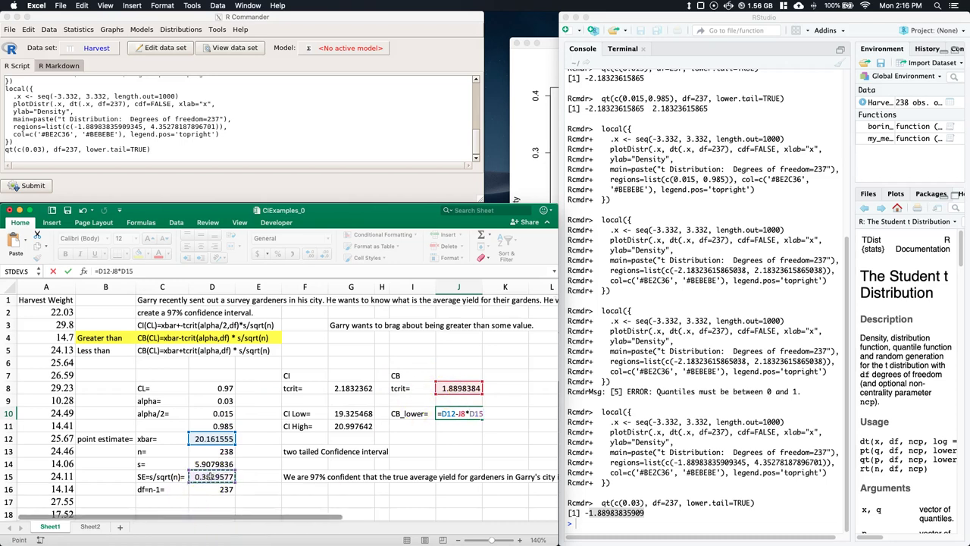
key("Return")
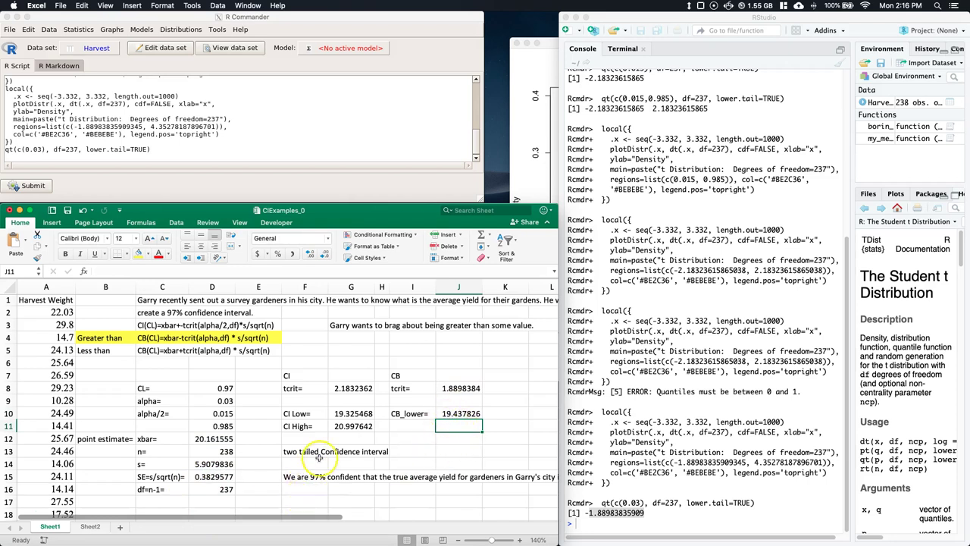
Move the I7:J11 block with tcrit and CB_lower down to F19:G23.
scroll(321, 455, "down", 1)
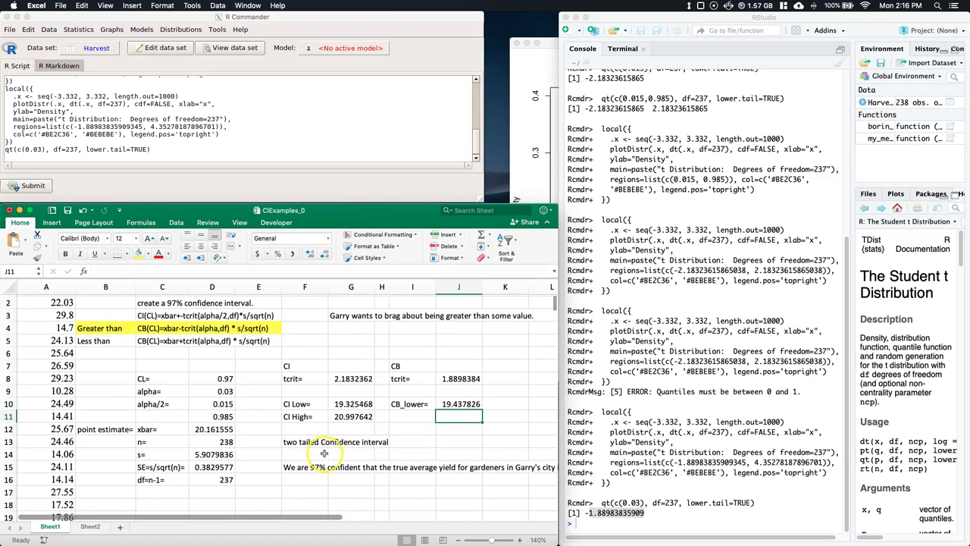
scroll(324, 453, "down", 2)
scroll(343, 516, "up", 1)
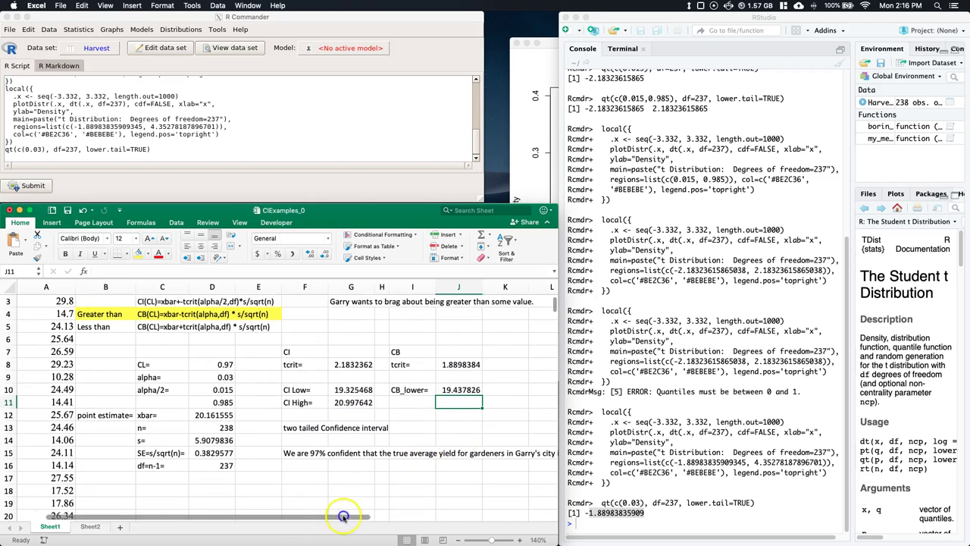
left_click_drag(343, 516, 467, 517)
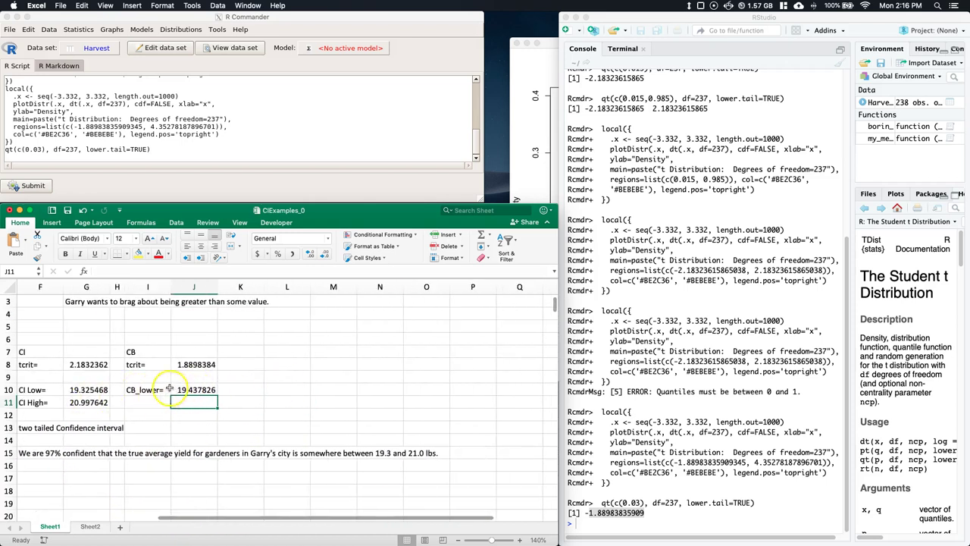
left_click_drag(132, 352, 66, 512)
scroll(190, 432, "down", 2)
left_click_drag(216, 515, 157, 515)
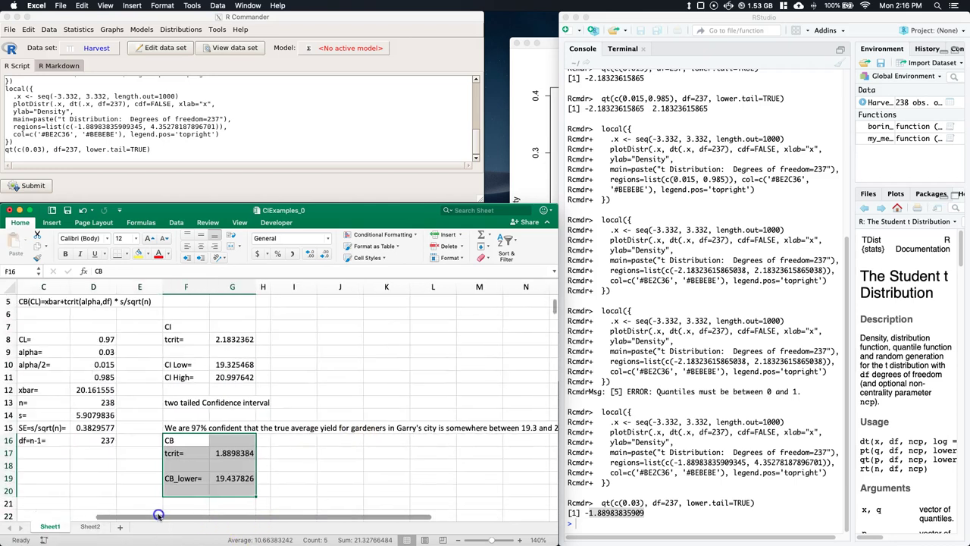
scroll(250, 409, "down", 5)
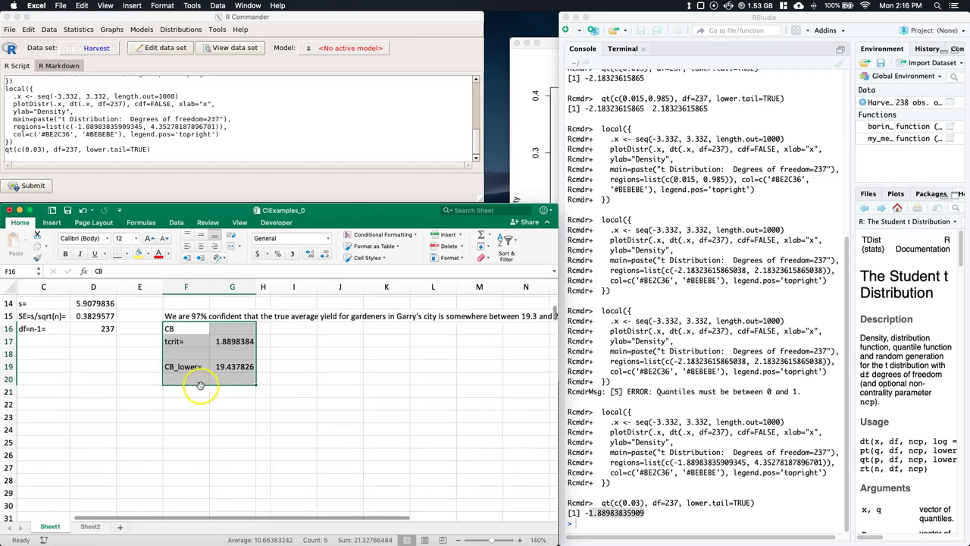
left_click_drag(199, 385, 197, 407)
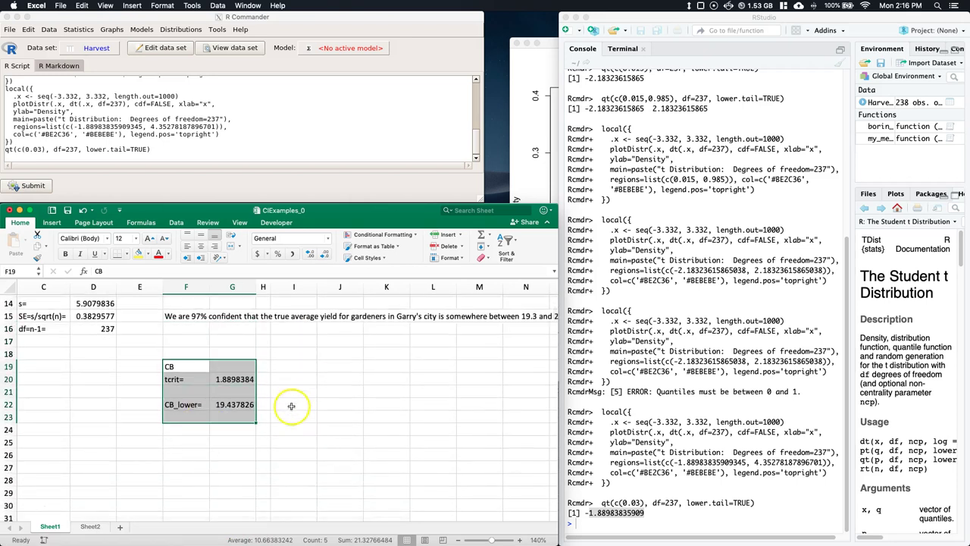
Type a one-tailed confidence bound label in F24 and begin a conclusion below it.
left_click(187, 429)
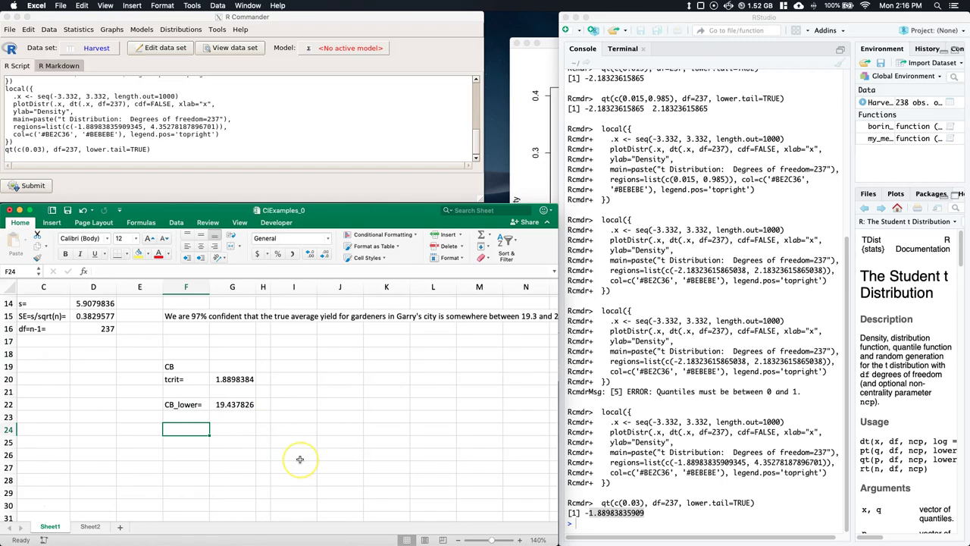
type("Th")
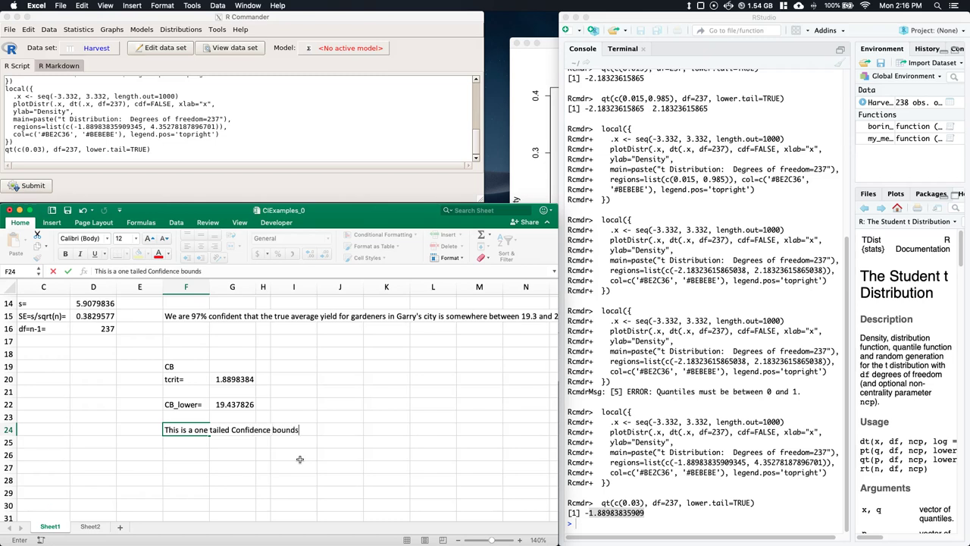
key("Return")
key("Return")
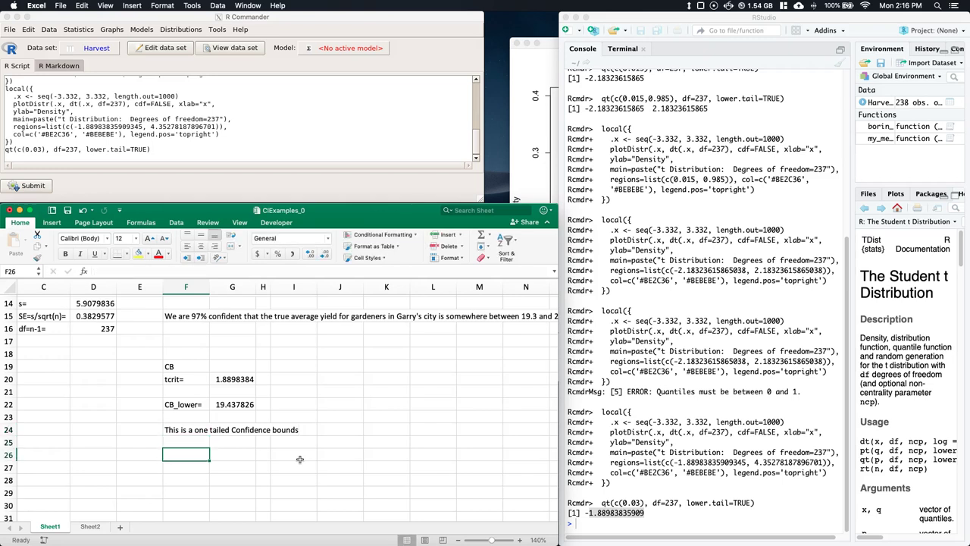
type("We are 97% confident")
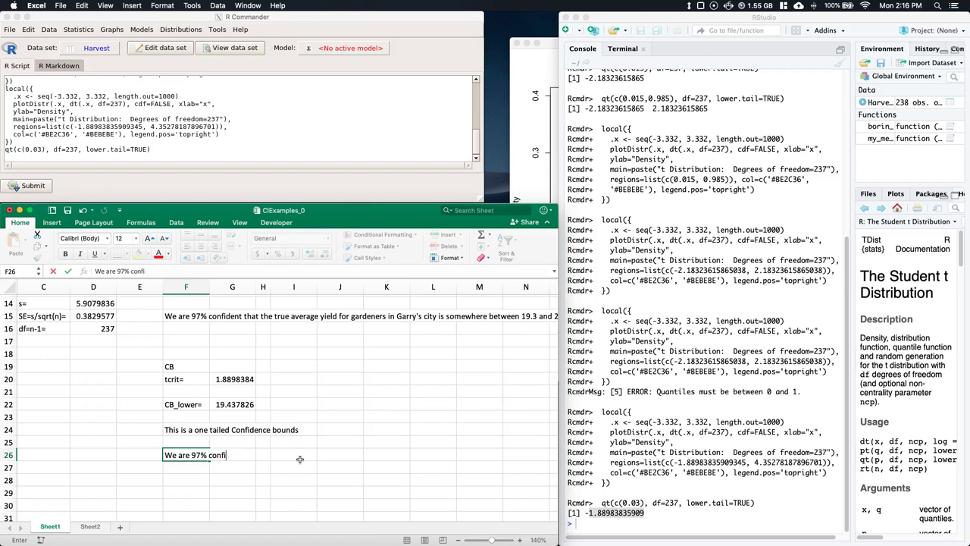
Copy the opening wording of the two-tailed conclusion sentence in F15.
left_click(170, 317)
double_click(168, 316)
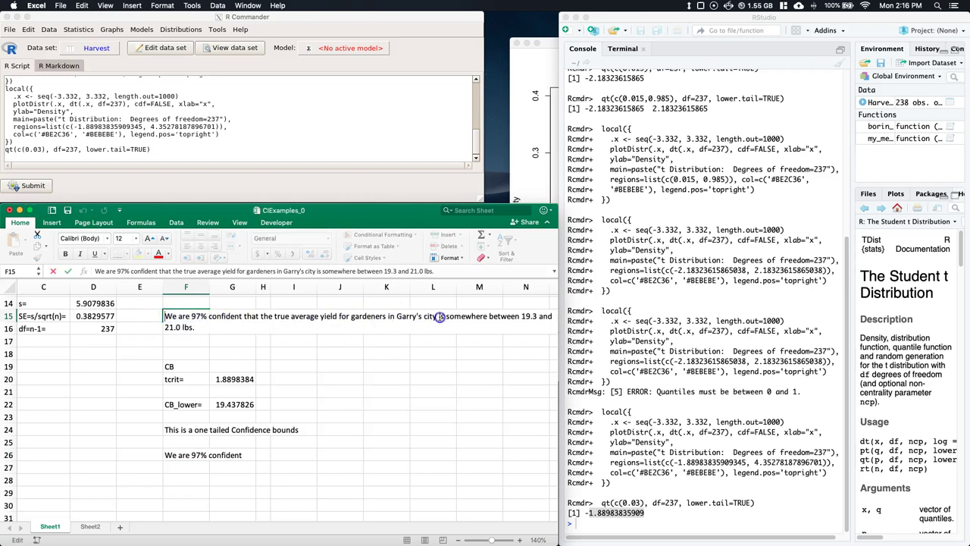
left_click(166, 317)
left_click_drag(166, 317, 445, 316)
right_click(200, 317)
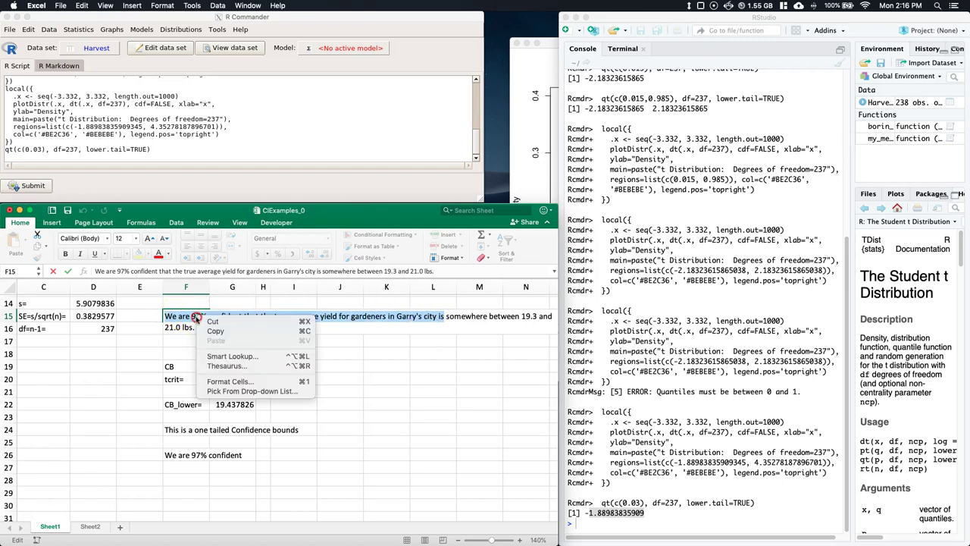
left_click(214, 331)
Paste that opening over F26's text, add 'greater than', and put '19.4 lbs.' in F27.
double_click(177, 454)
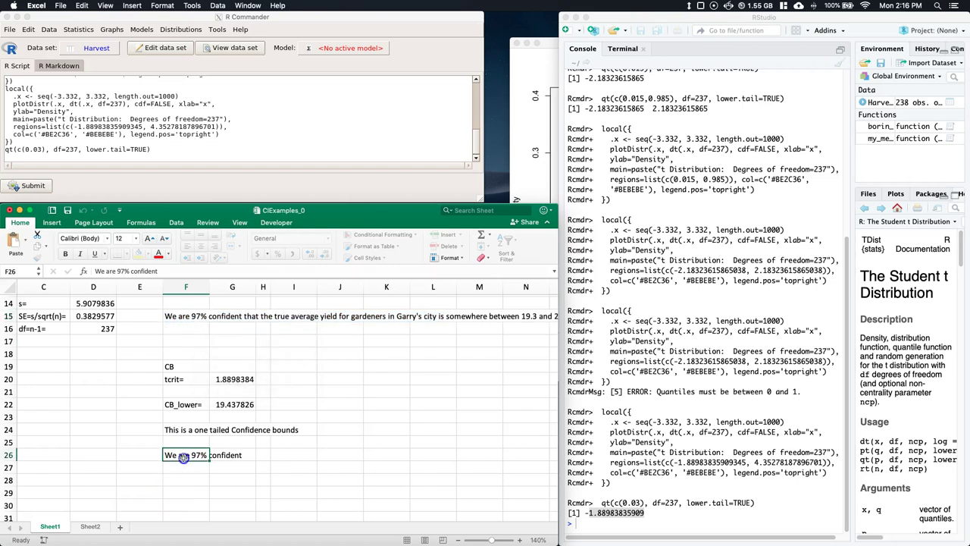
left_click_drag(166, 455, 252, 451)
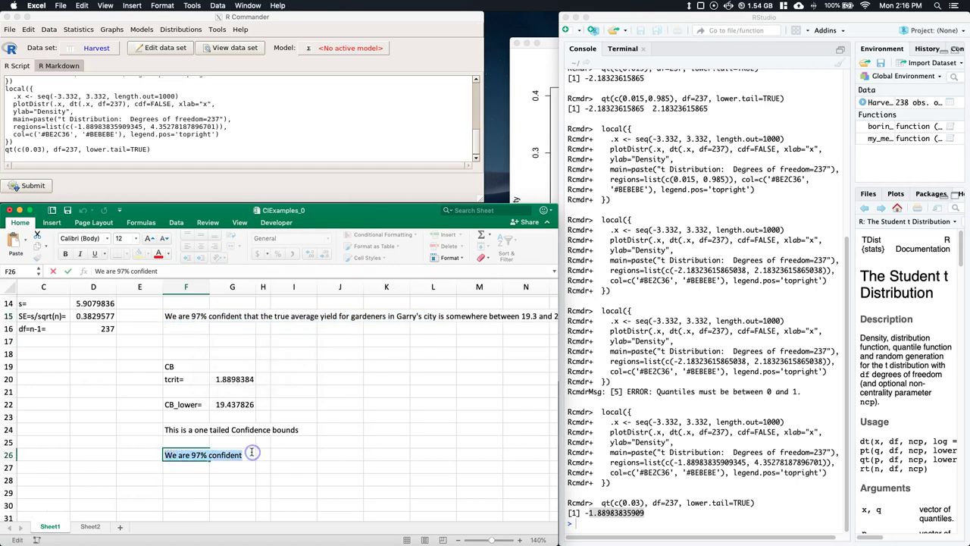
key("super+v")
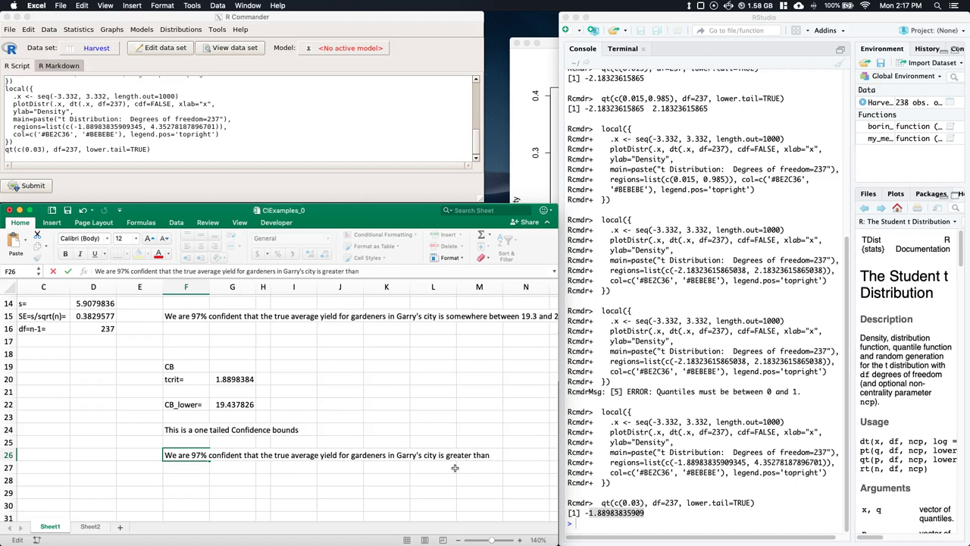
key("Return")
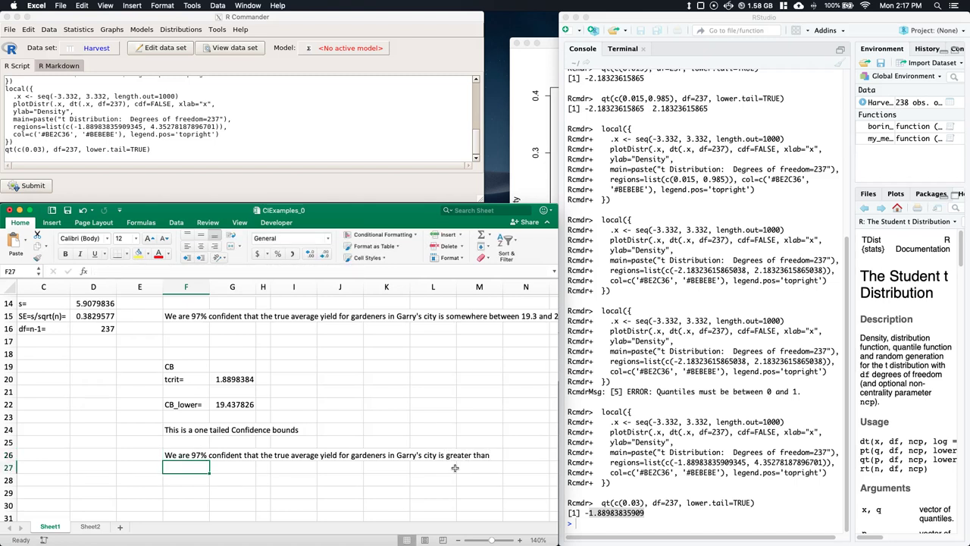
type("19.4 lbs.")
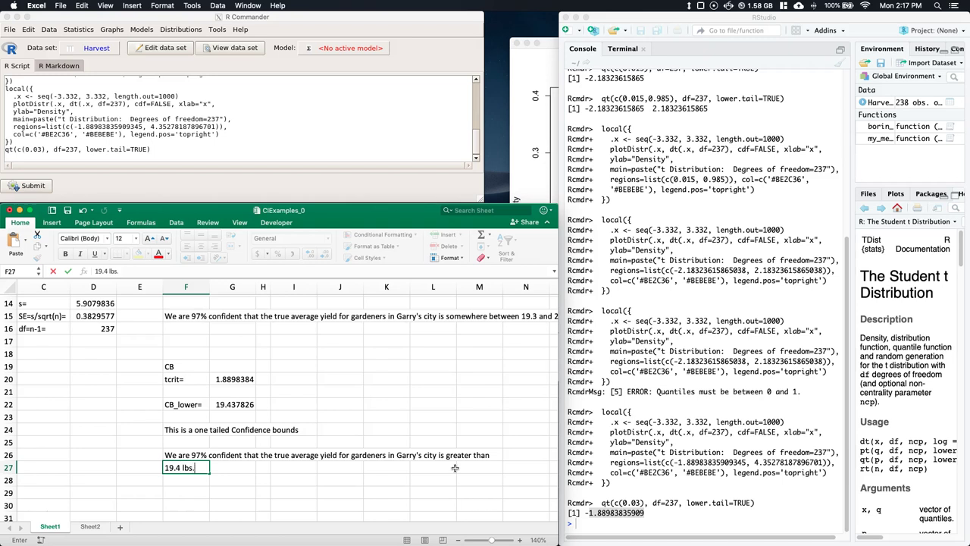
left_click(568, 54)
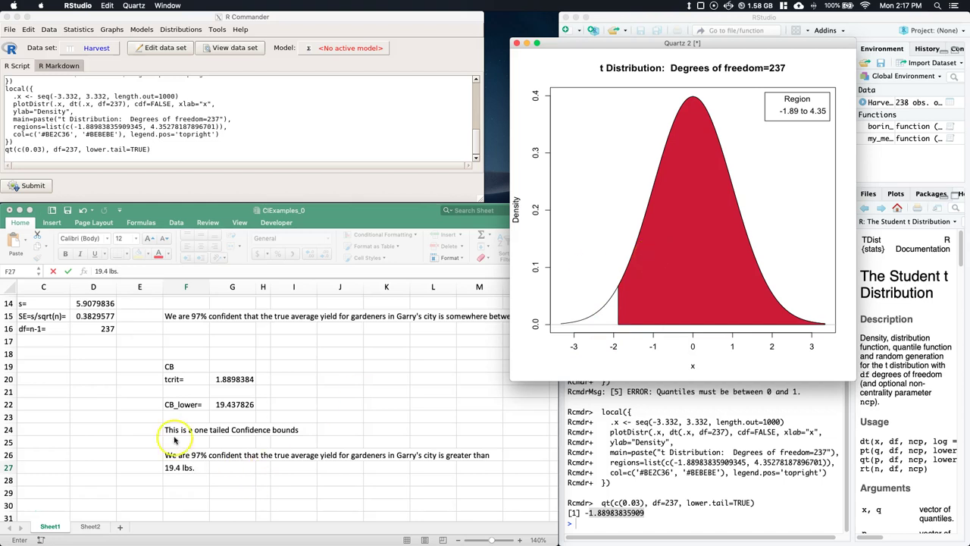
Scroll the Excel sheet to review the 19.437826 lower bound beside the t plot.
scroll(190, 419, "up", 3)
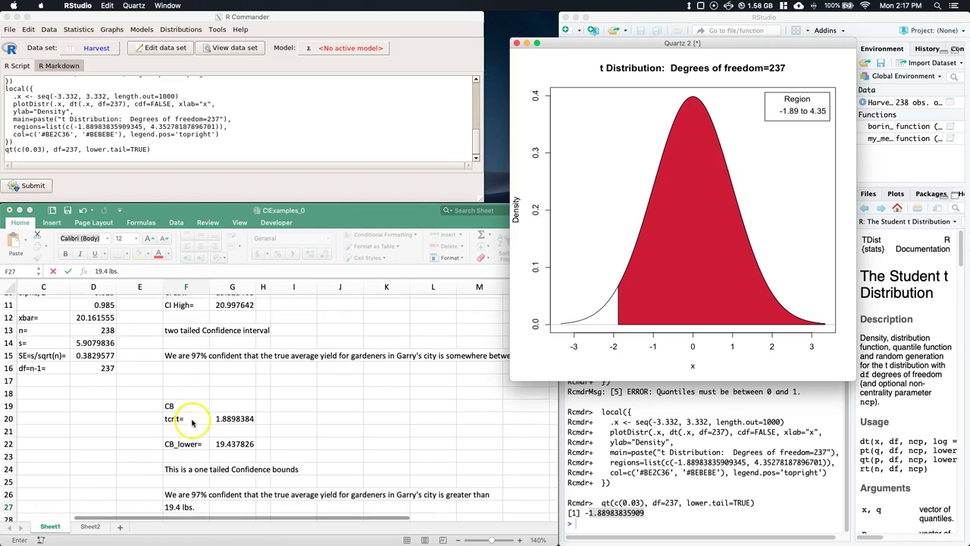
scroll(194, 413, "up", 6)
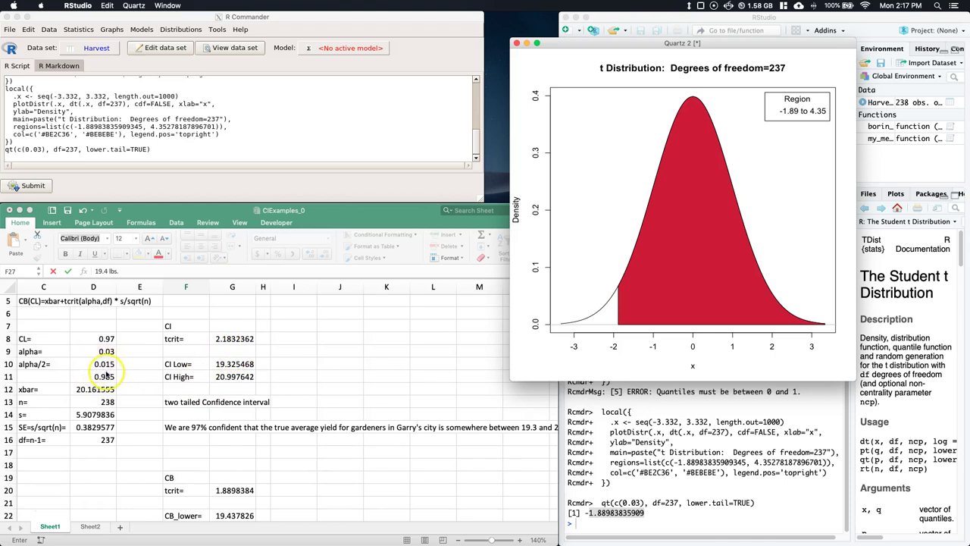
scroll(201, 386, "down", 10)
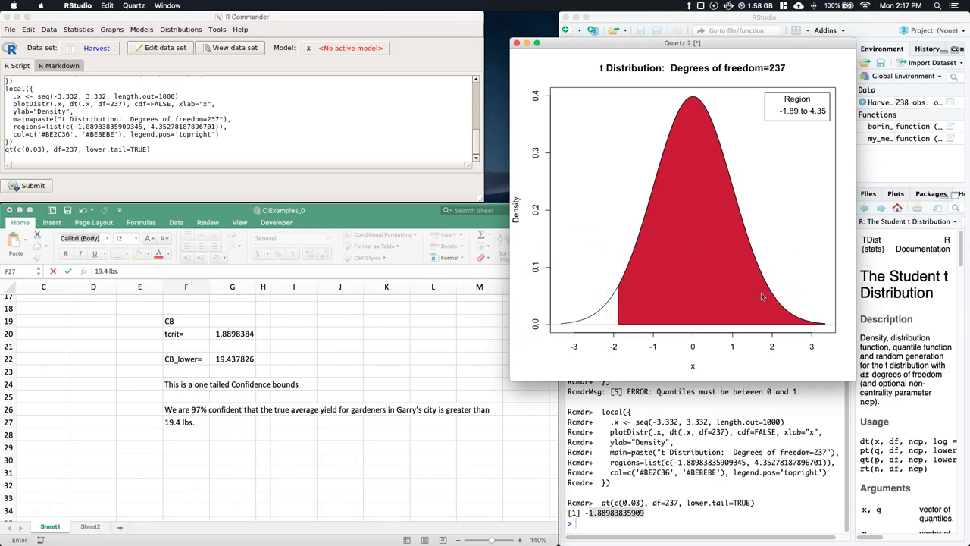
scroll(191, 432, "down", 1)
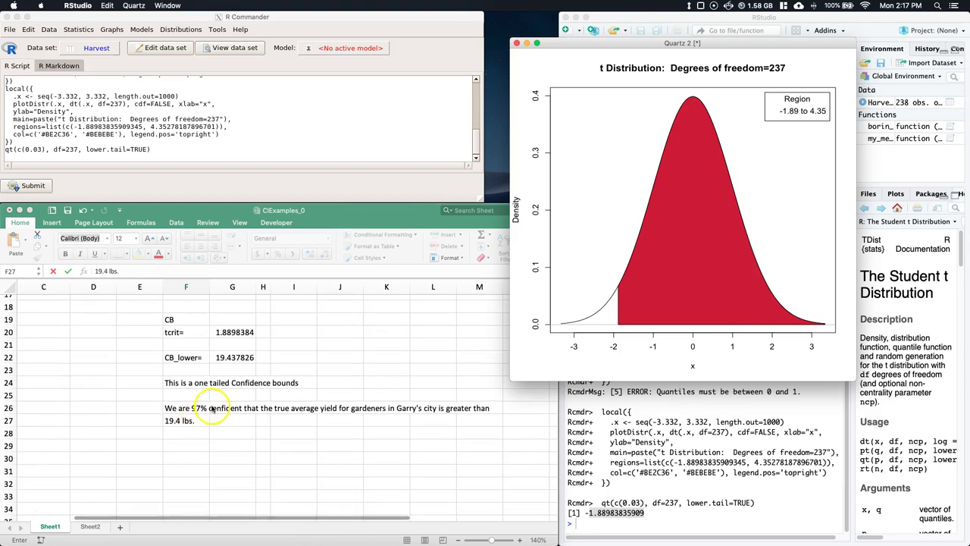